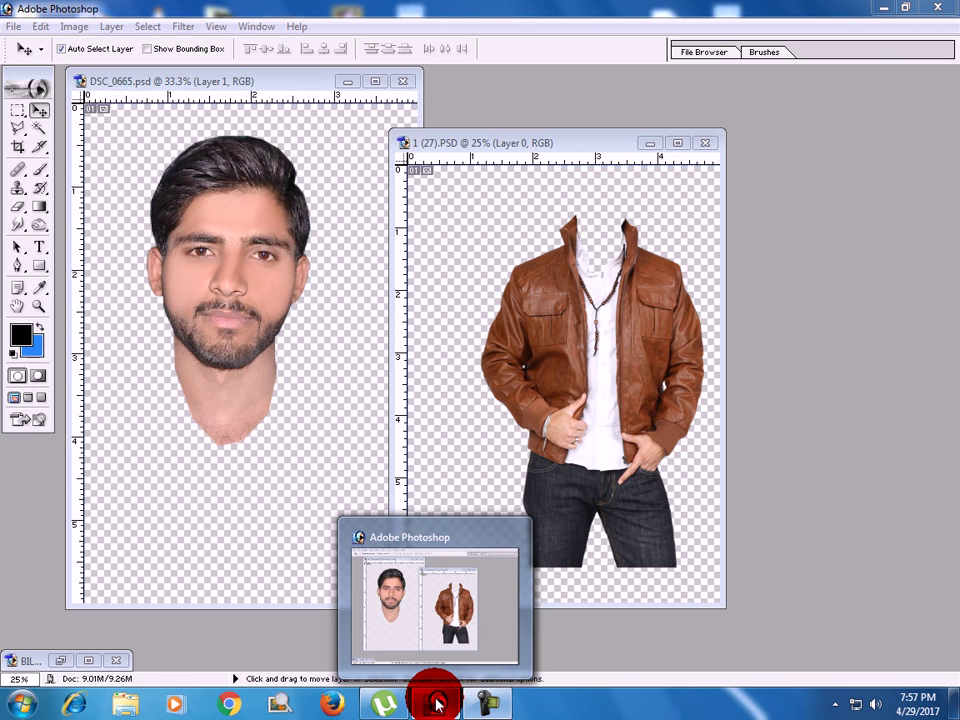
Bring the face layer into the jacket document and scale it to about 68%
click(514, 386)
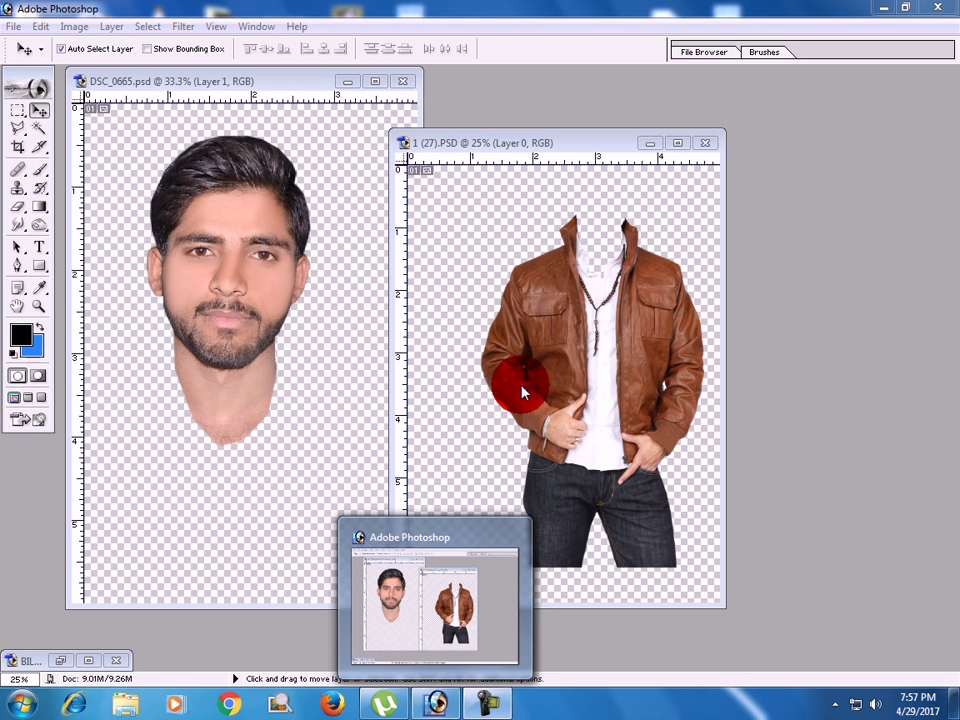
click(488, 700)
click(665, 604)
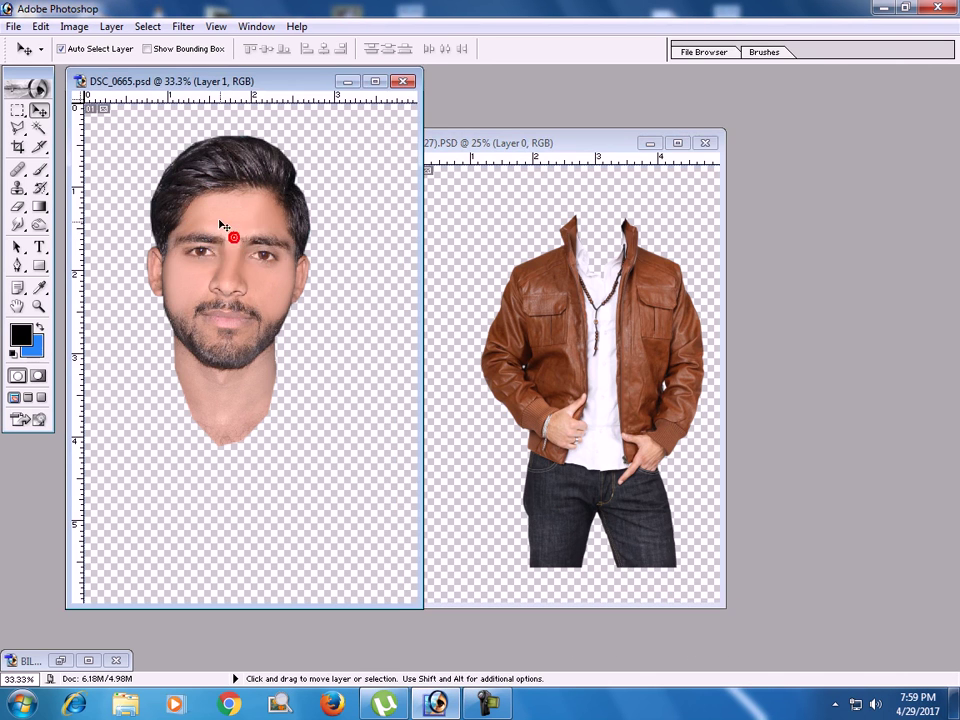
drag(237, 245, 556, 216)
double_click(568, 145)
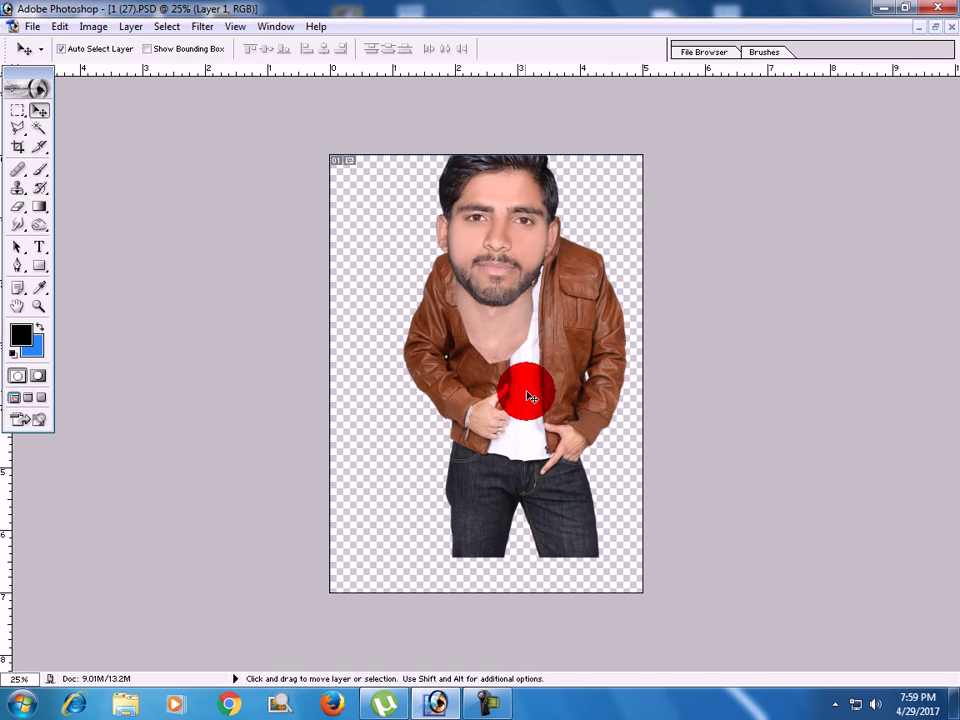
key(ctrl+t)
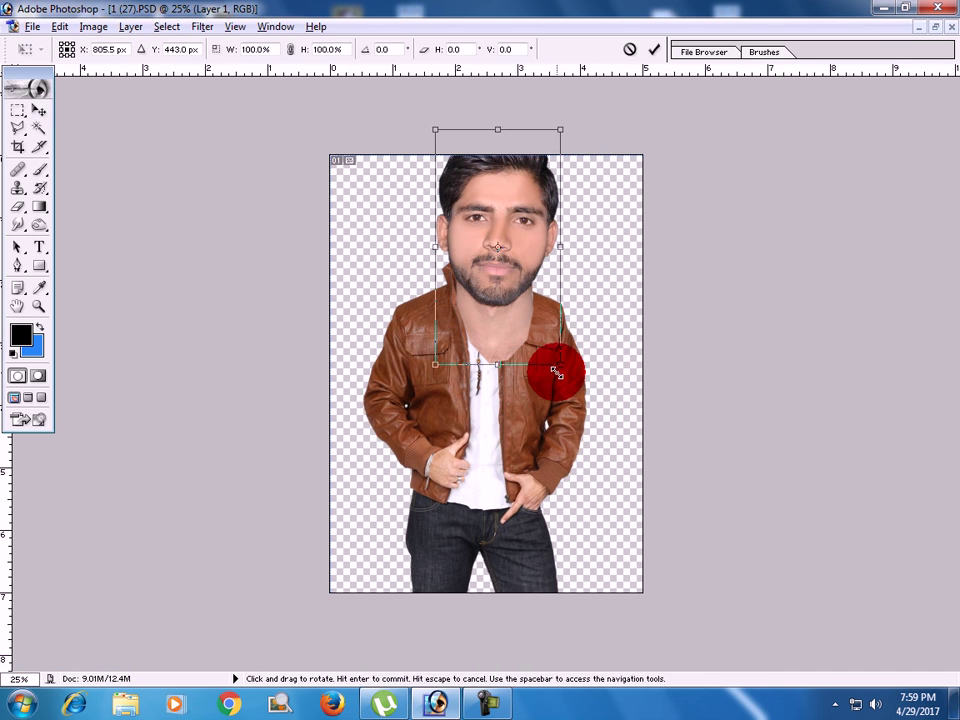
drag(557, 372, 540, 326)
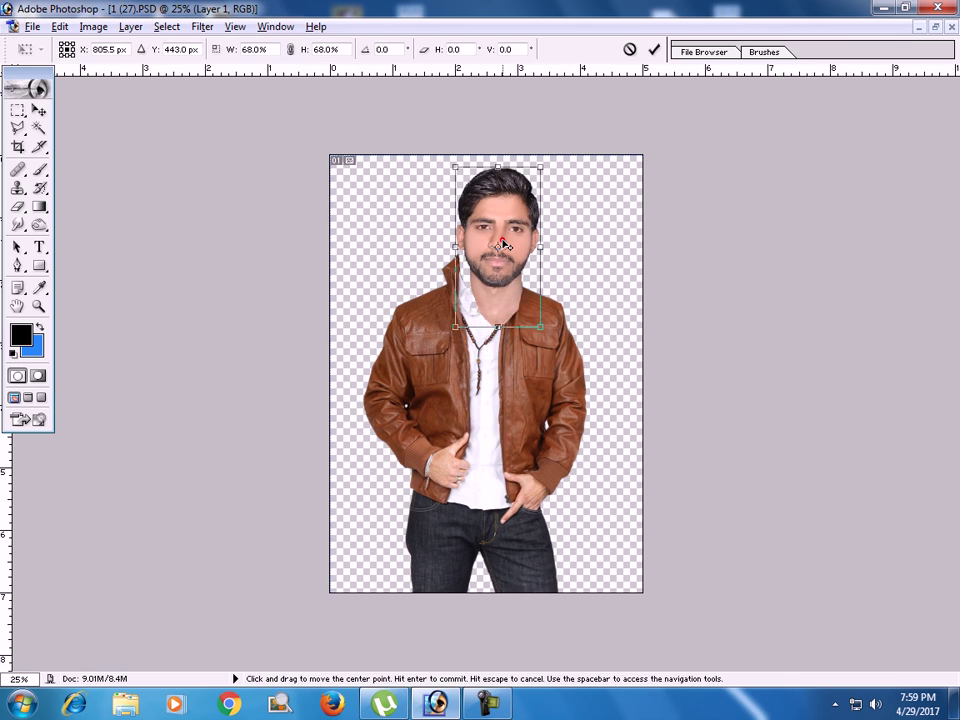
key(Return)
Resize the jacket body and move it up so the collar meets the chin
key(ctrl+0)
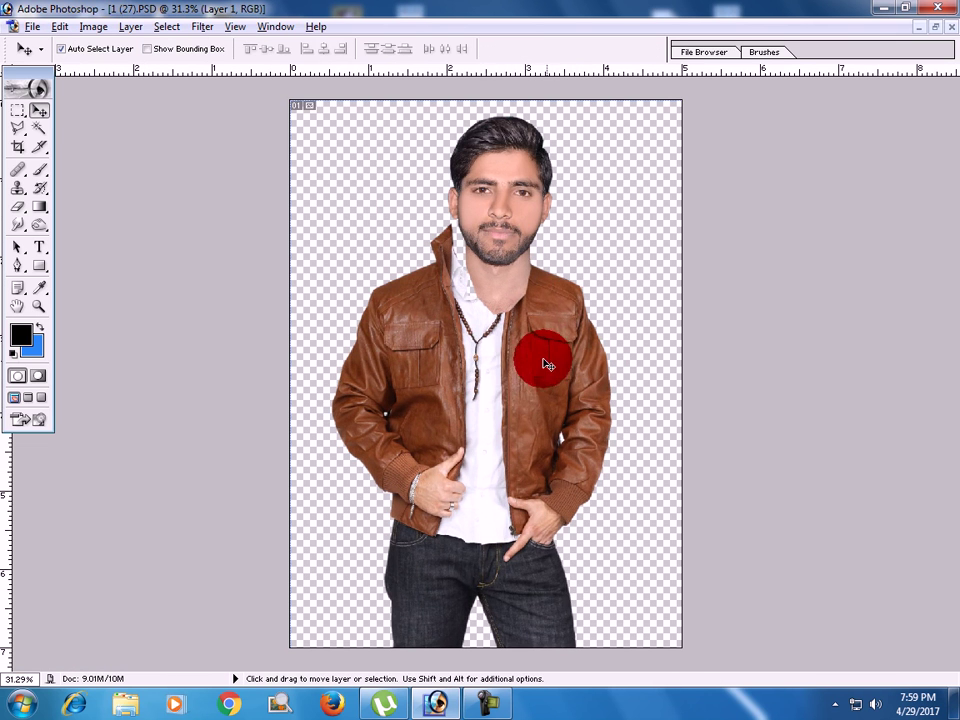
drag(492, 360, 503, 368)
key(ctrl+t)
drag(621, 236, 607, 254)
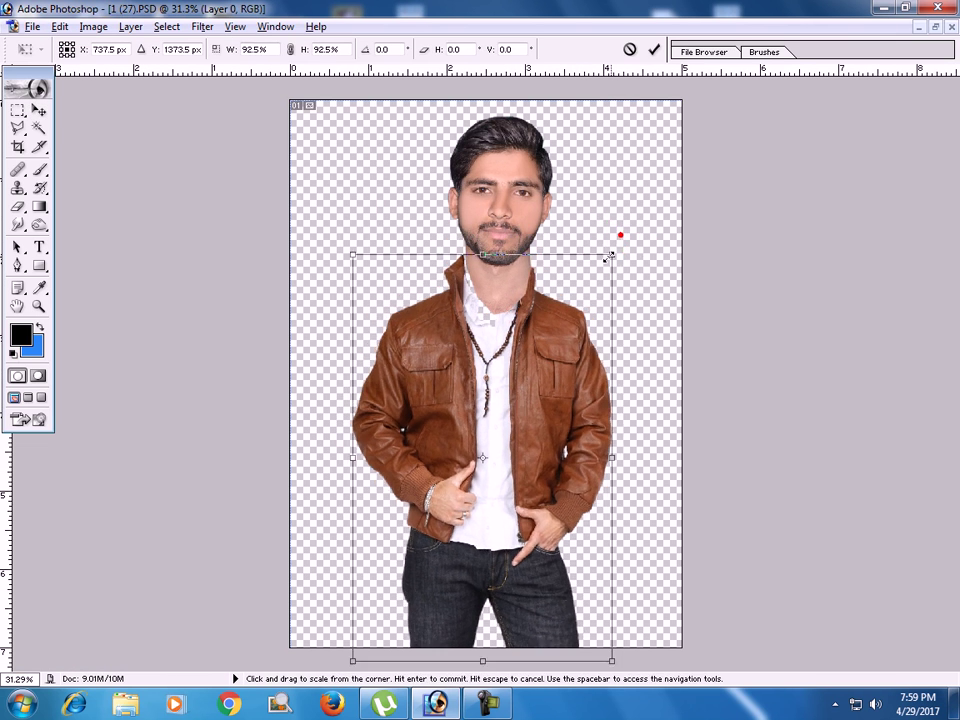
drag(549, 258, 551, 248)
mouse_move(607, 300)
mouse_down()
mouse_move(620, 290)
mouse_move(608, 249)
mouse_move(619, 252)
mouse_move(619, 227)
mouse_move(577, 209)
mouse_up()
drag(538, 315, 538, 343)
double_click(538, 343)
Narrow the jacket body slightly and shorten it from its top edge
ctrl+click(457, 227)
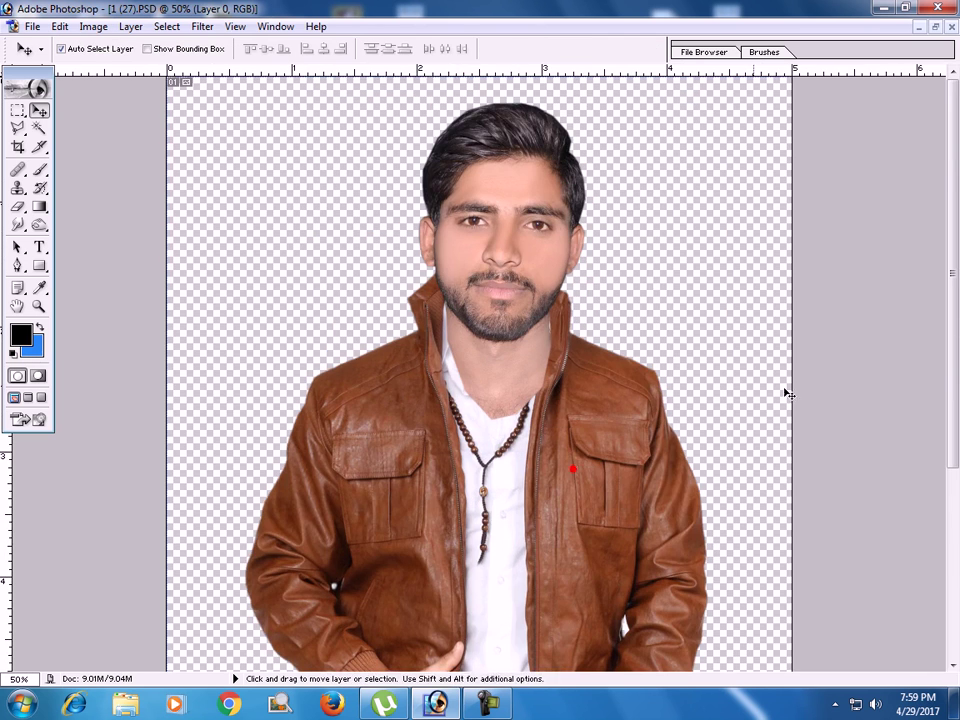
key(ctrl+t)
drag(709, 407, 697, 411)
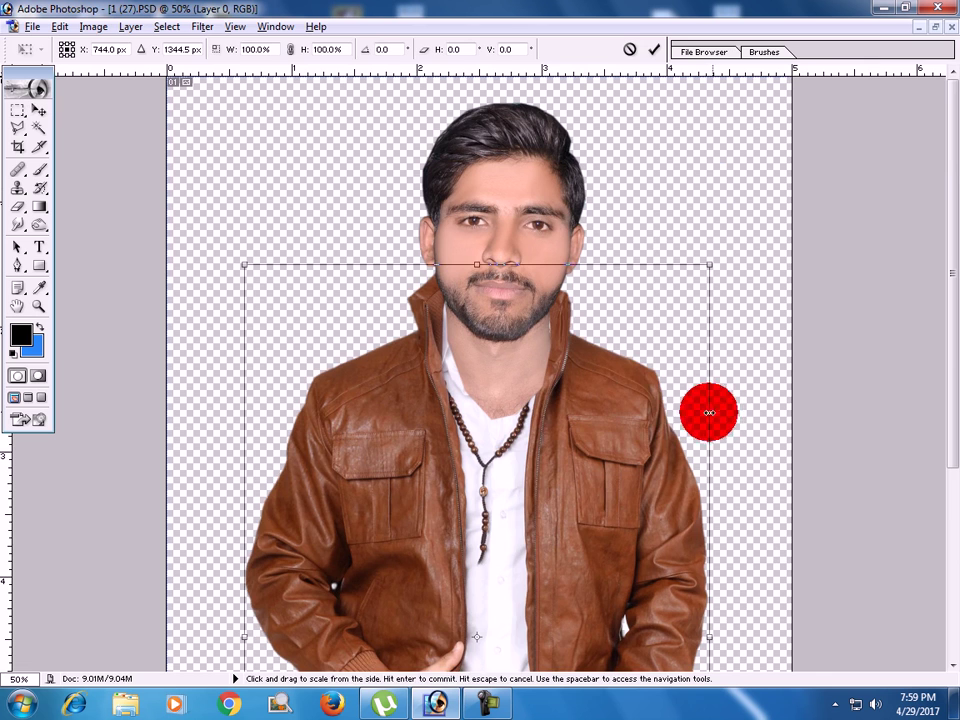
double_click(611, 418)
key(ctrl+t)
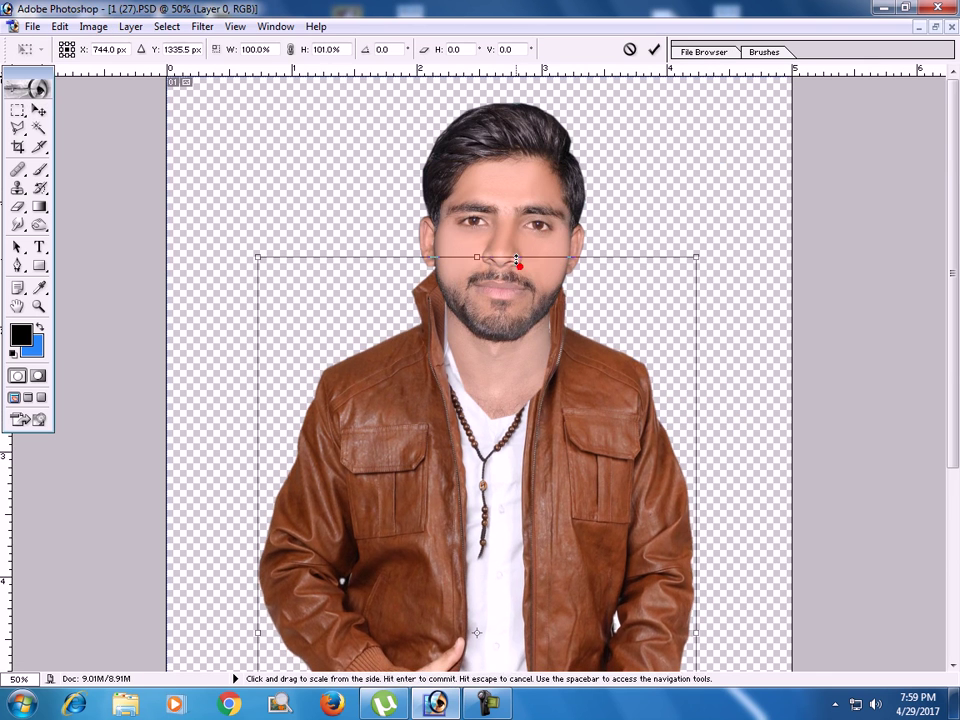
drag(604, 258, 606, 291)
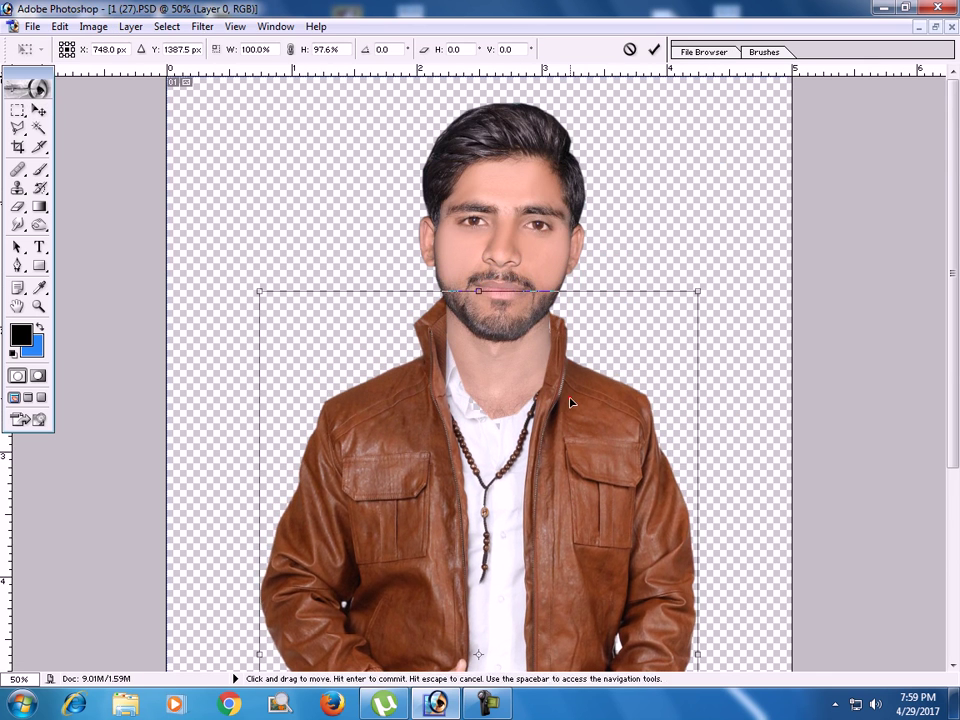
key(Return)
Move the head down onto the collar and scale it to about 94%
drag(506, 243, 501, 299)
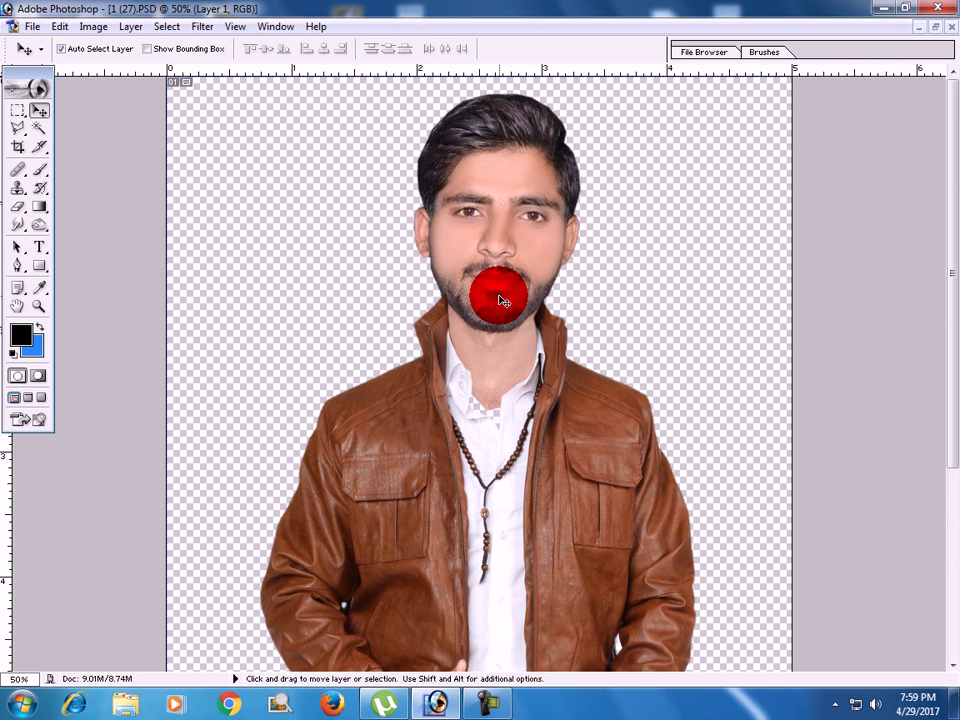
key(ctrl+t)
drag(581, 412, 576, 406)
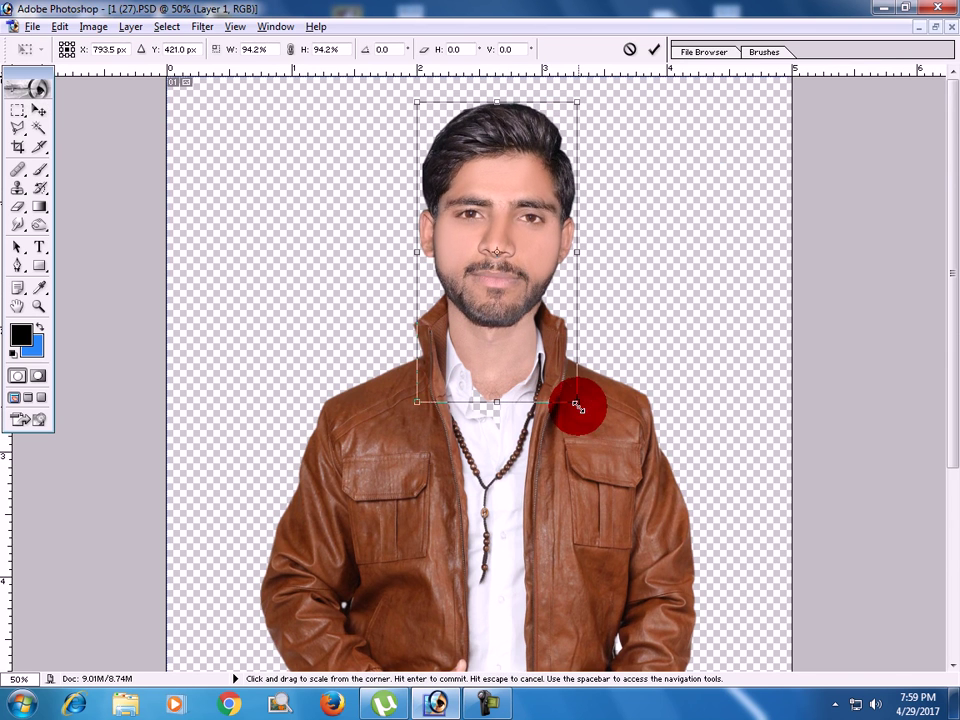
double_click(514, 310)
key(ctrl+alt+0)
scroll(564, 416, up, 3)
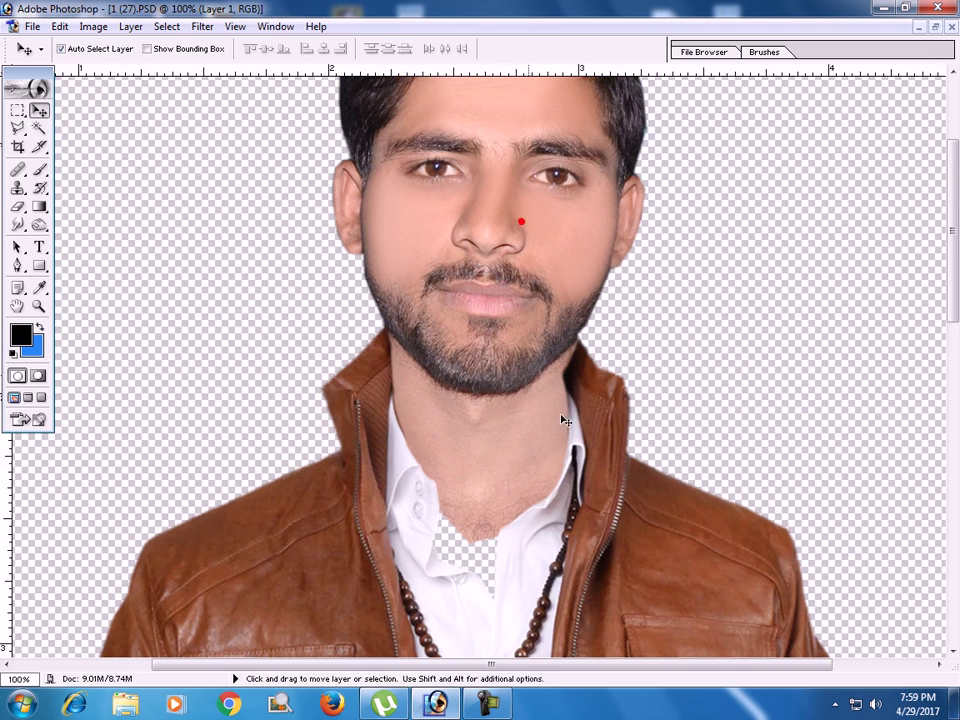
key(t)
click(39, 108)
Shorten the head slightly, shift it onto the neck, then rescale it to about 97%
key(ctrl+t)
drag(575, 548, 575, 535)
drag(480, 366, 478, 377)
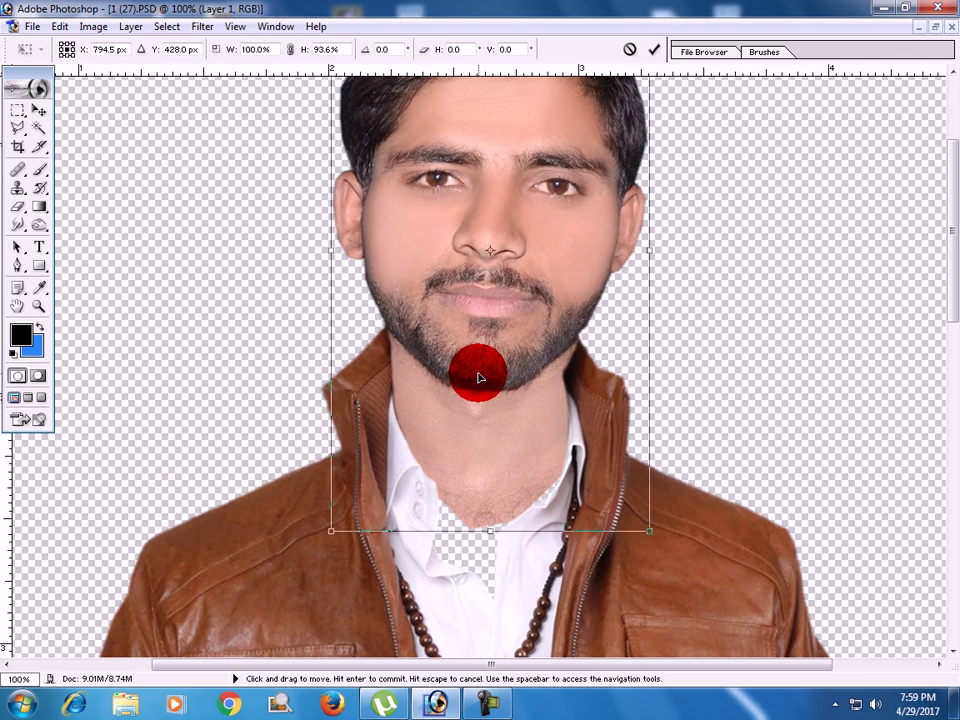
key(Return)
key(ctrl+0)
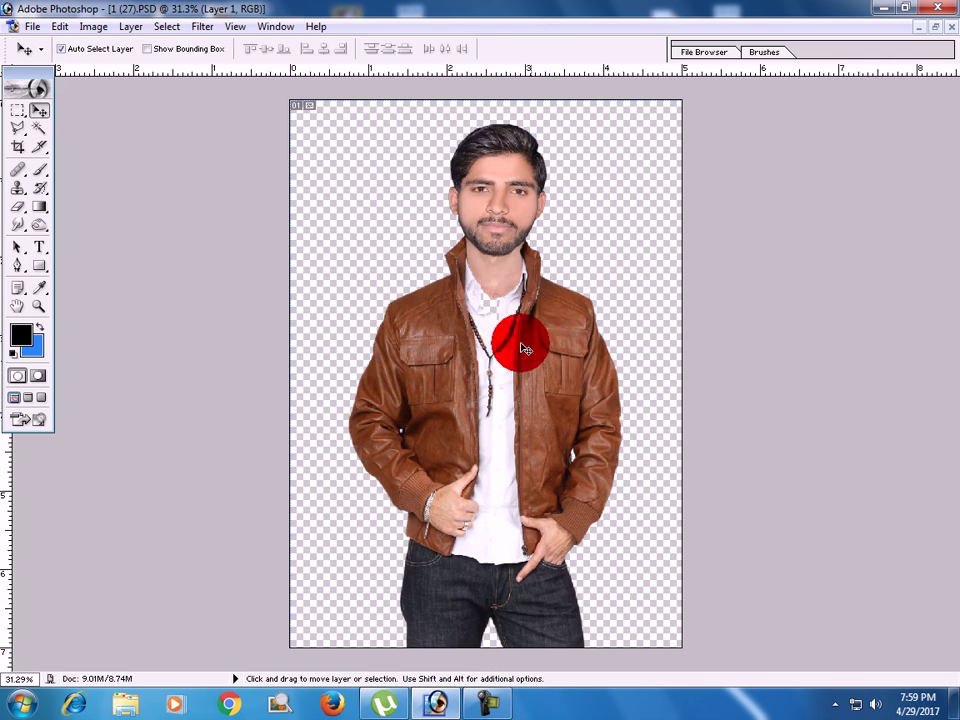
key(ctrl+alt+0)
scroll(514, 257, up, 5)
key(ctrl+t)
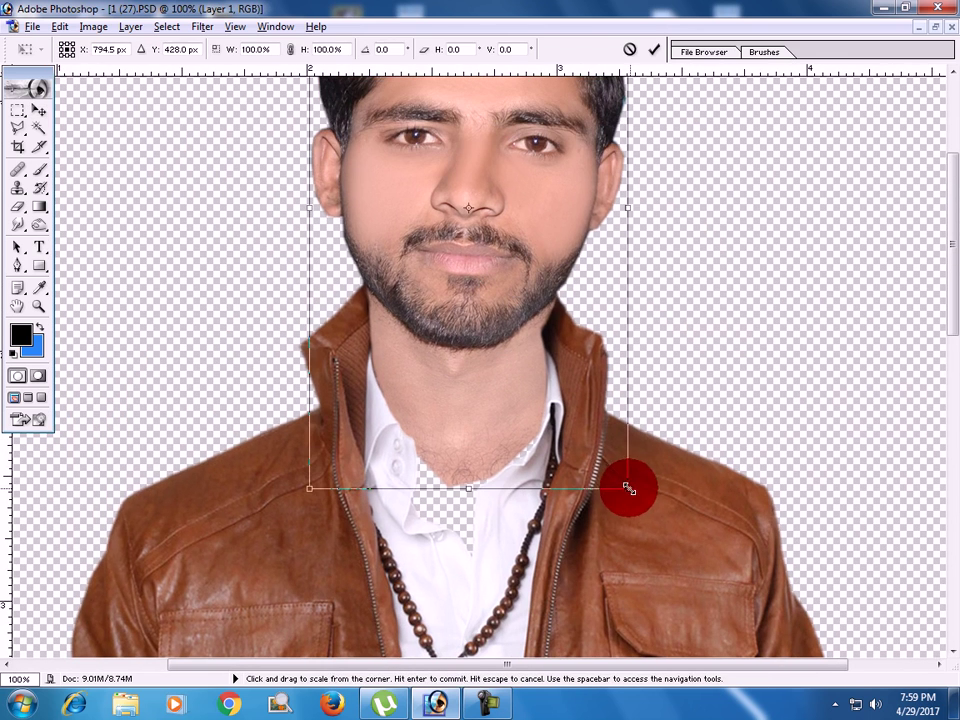
drag(628, 491, 615, 478)
key(Return)
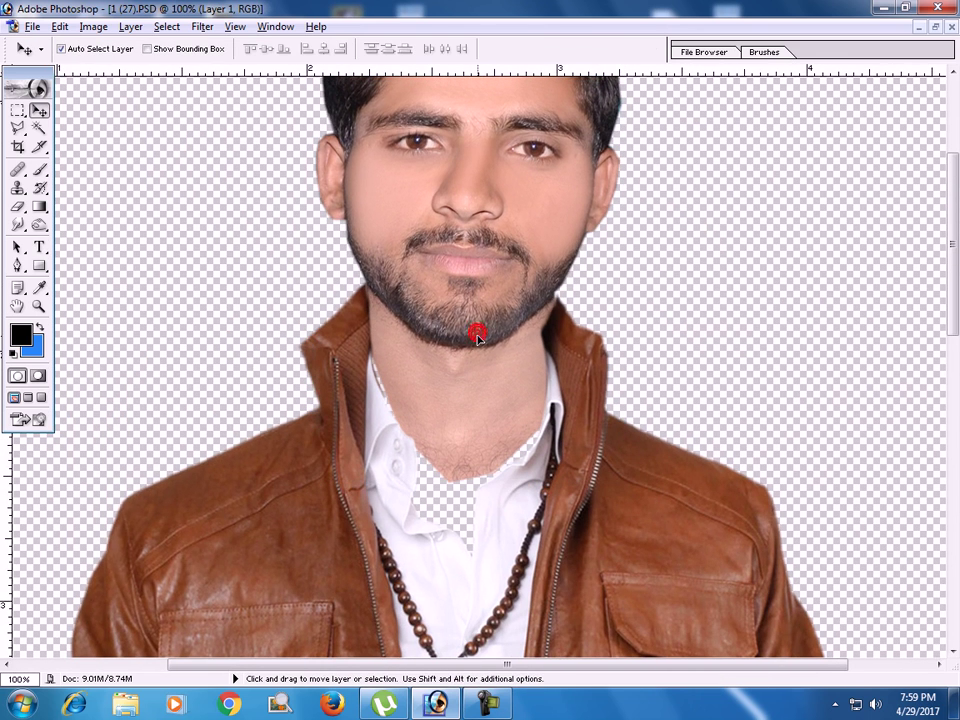
click(18, 225)
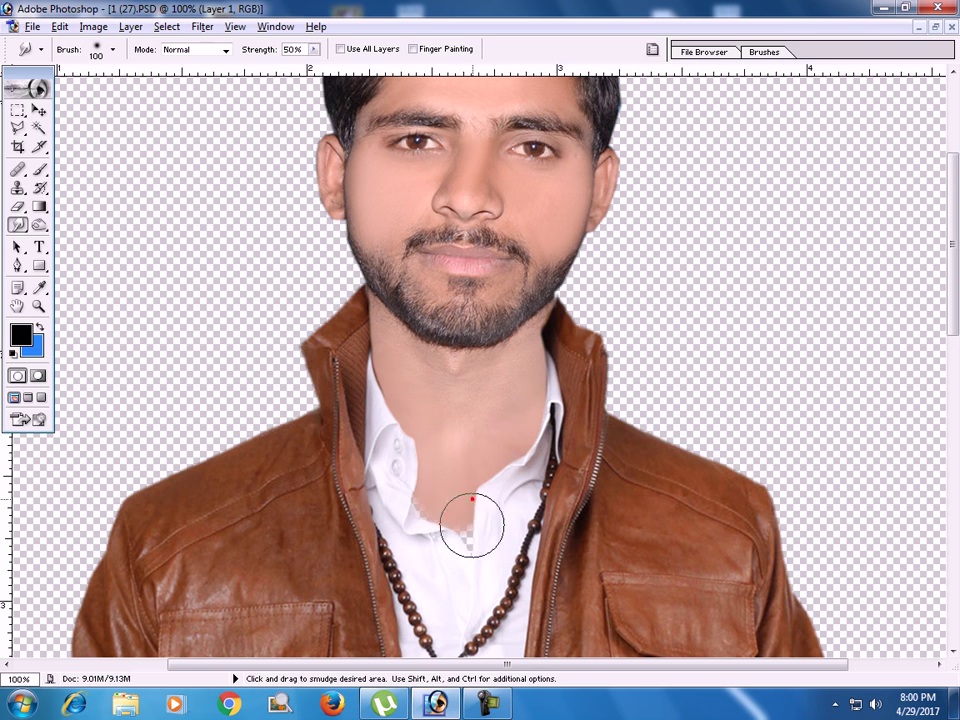
Smudge the neck skin down over the transparent gap under the throat, then return to Move
drag(514, 418, 514, 508)
click(38, 110)
click(345, 188)
key(ctrl+0)
click(535, 257)
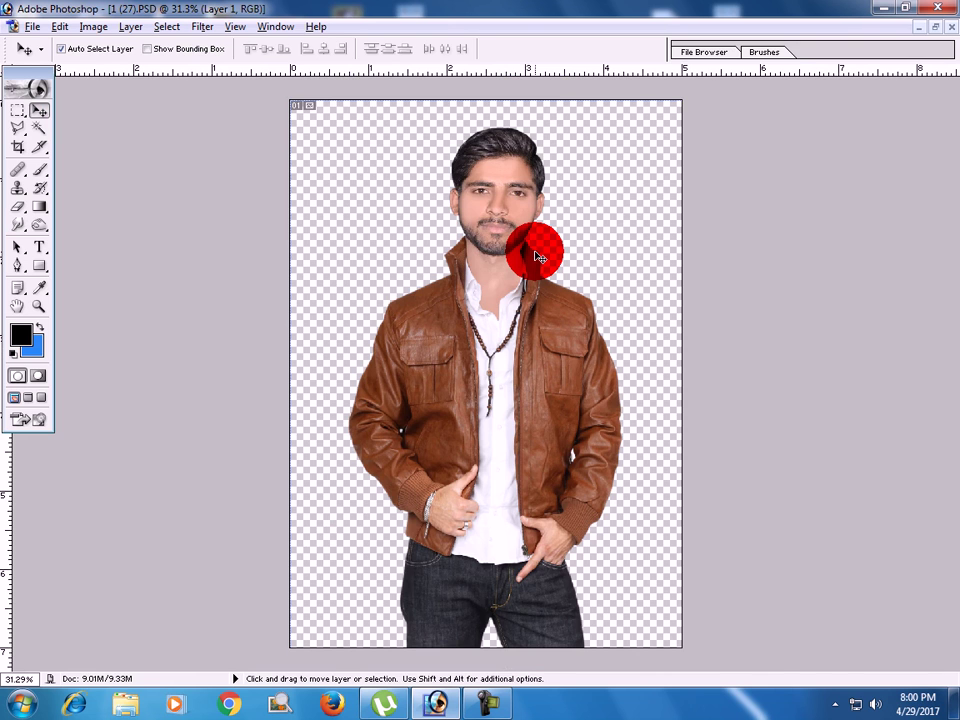
key(ctrl+alt+0)
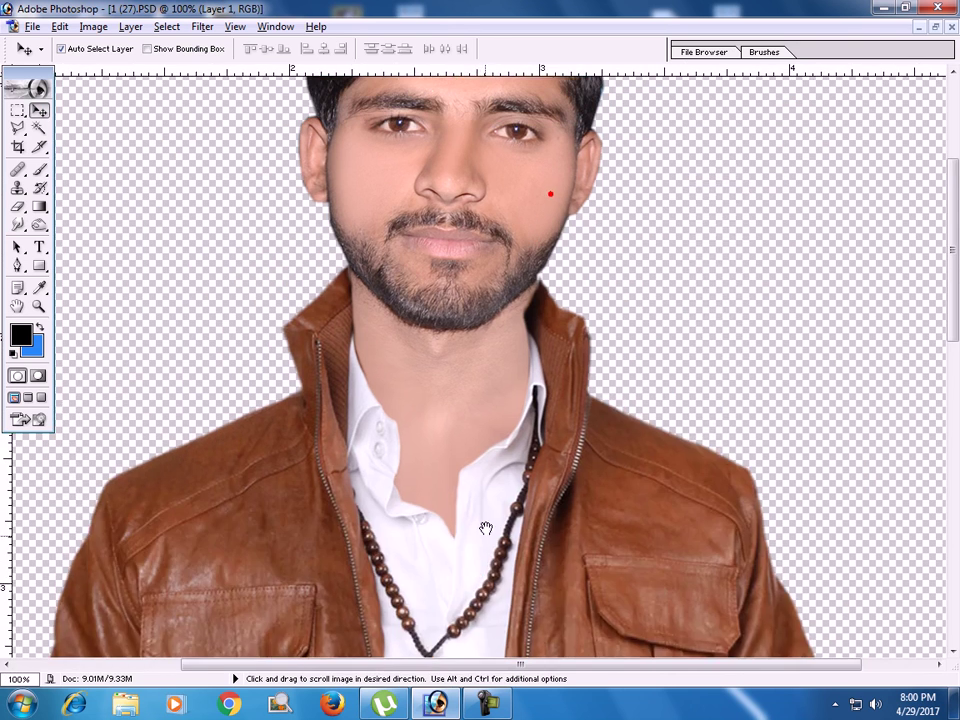
Shorten the head layer slightly from its bottom edge to set its placement
drag(553, 197, 471, 317)
key(ctrl+t)
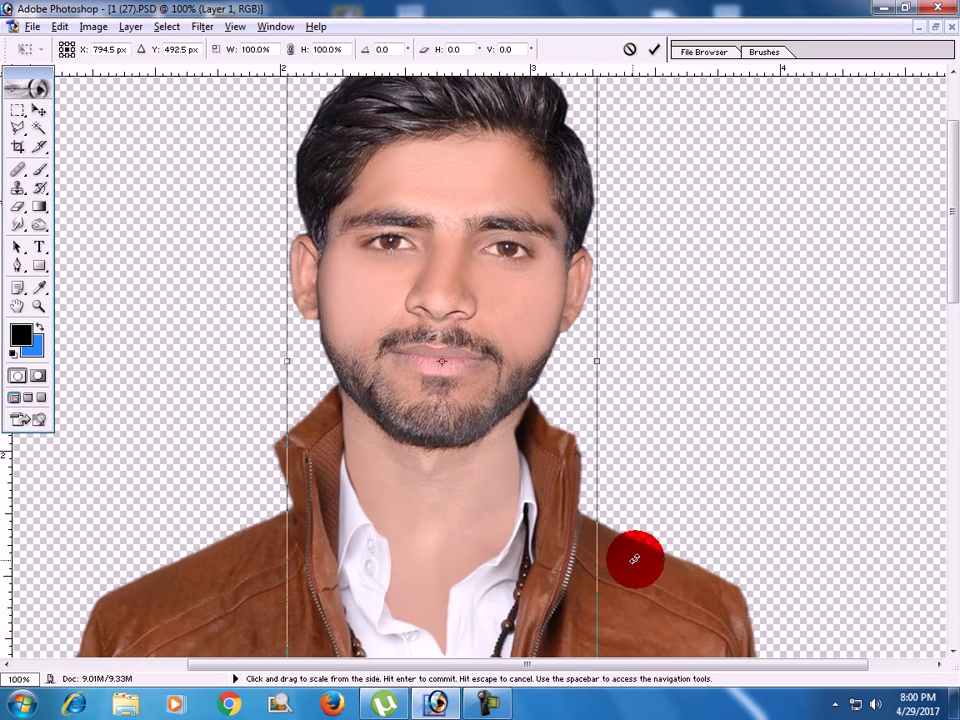
drag(533, 572, 538, 443)
drag(553, 555, 553, 549)
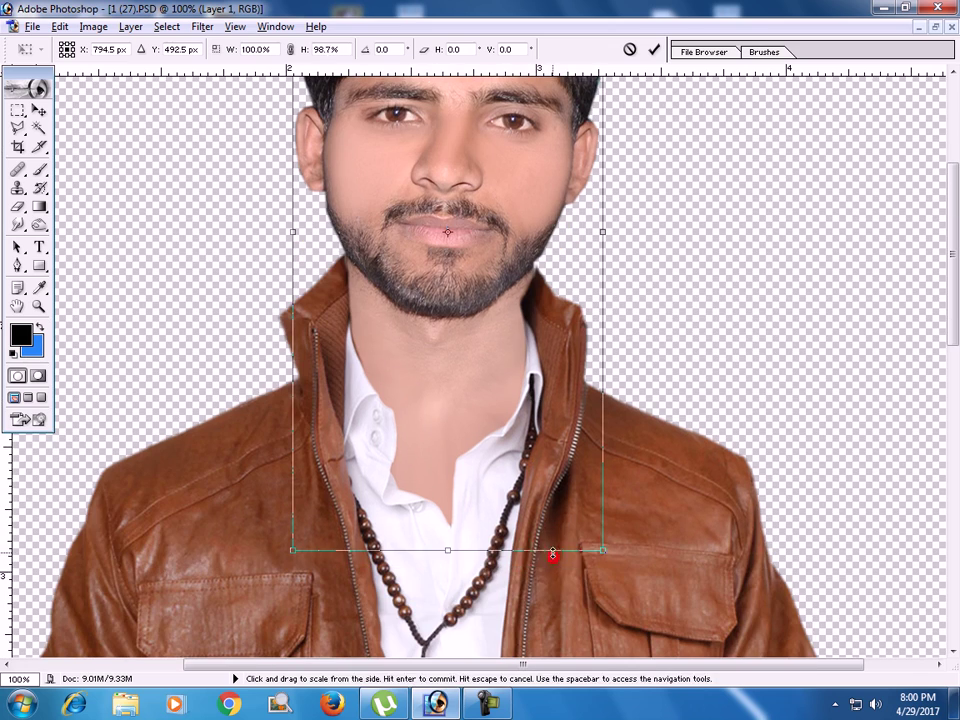
double_click(503, 424)
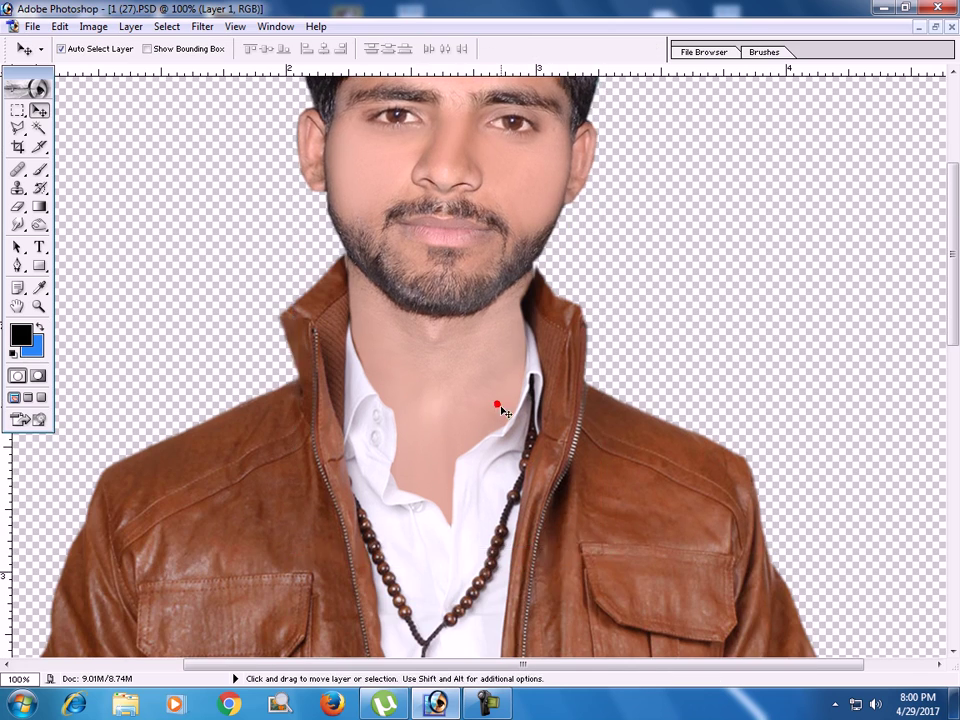
Zoom in on the beard and smudge the seam along the jaw edge
ctrl+click(471, 321)
ctrl+click(447, 270)
drag(254, 354, 369, 384)
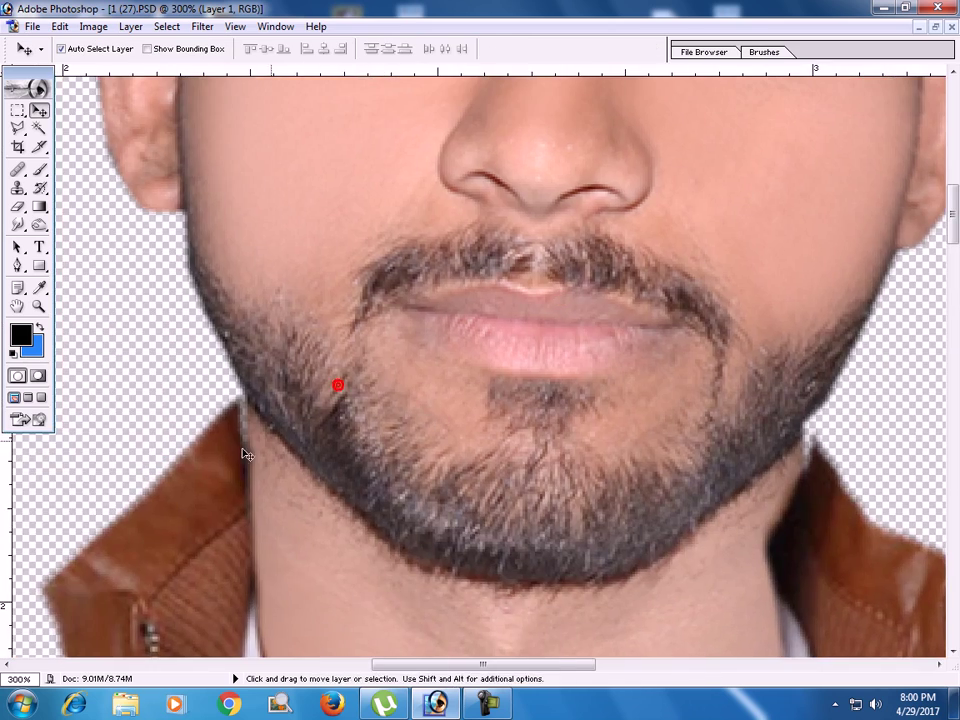
click(17, 225)
drag(592, 431, 500, 440)
click(696, 476)
click(38, 110)
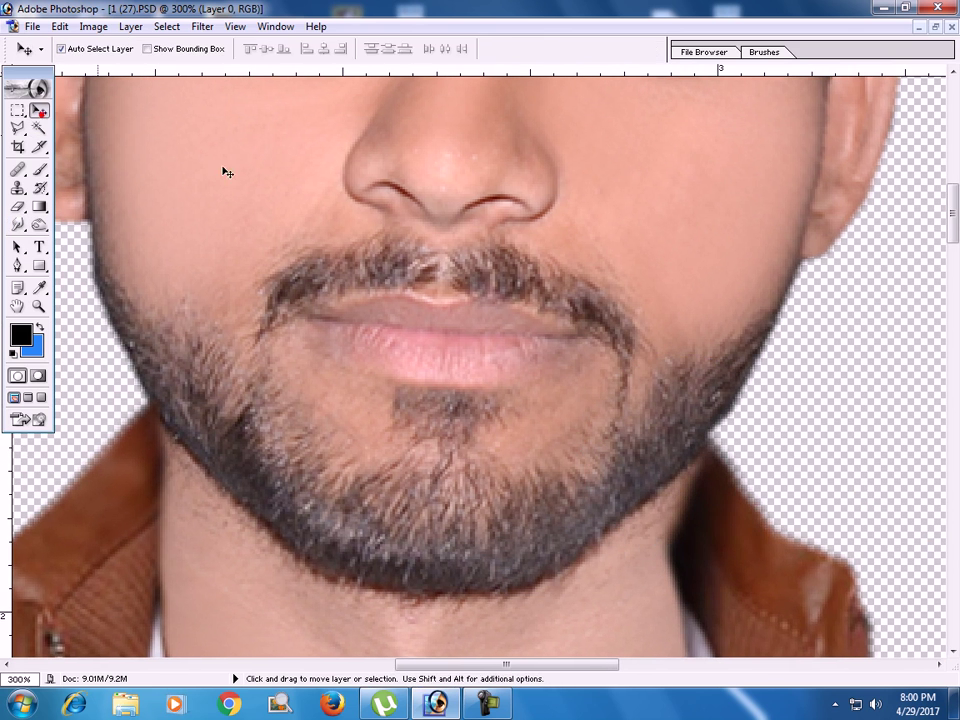
Zoom out to check the whole figure and select the jacket body layer (Layer 0)
click(257, 169)
key(ctrl+0)
click(486, 700)
click(697, 598)
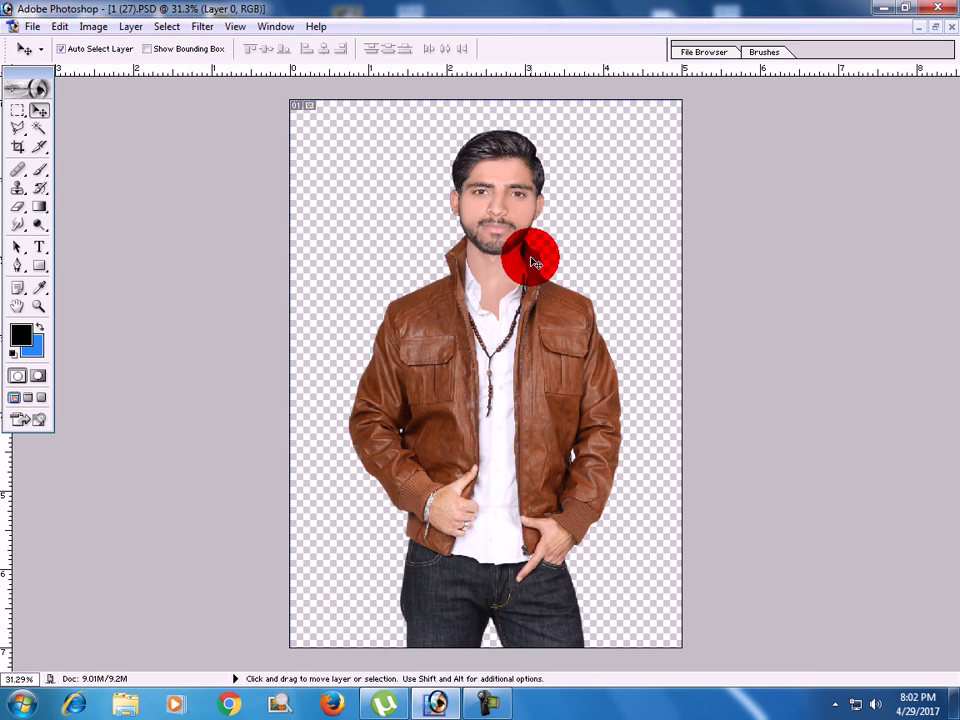
ctrl+click(535, 262)
ctrl+click(535, 262)
scroll(505, 227, up, 5)
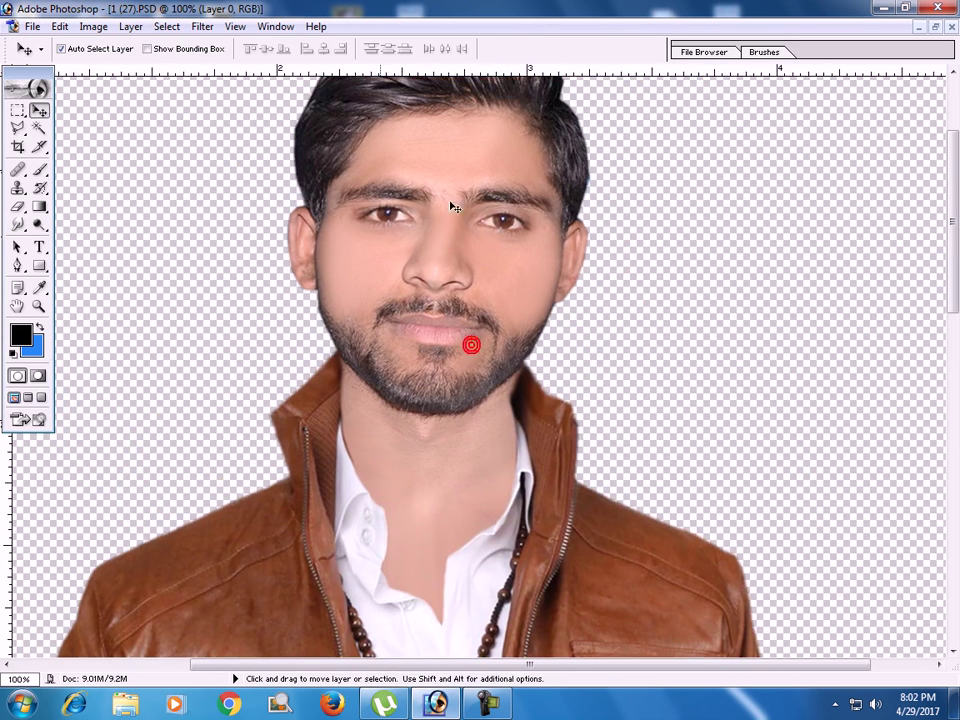
key(ctrl+0)
click(483, 505)
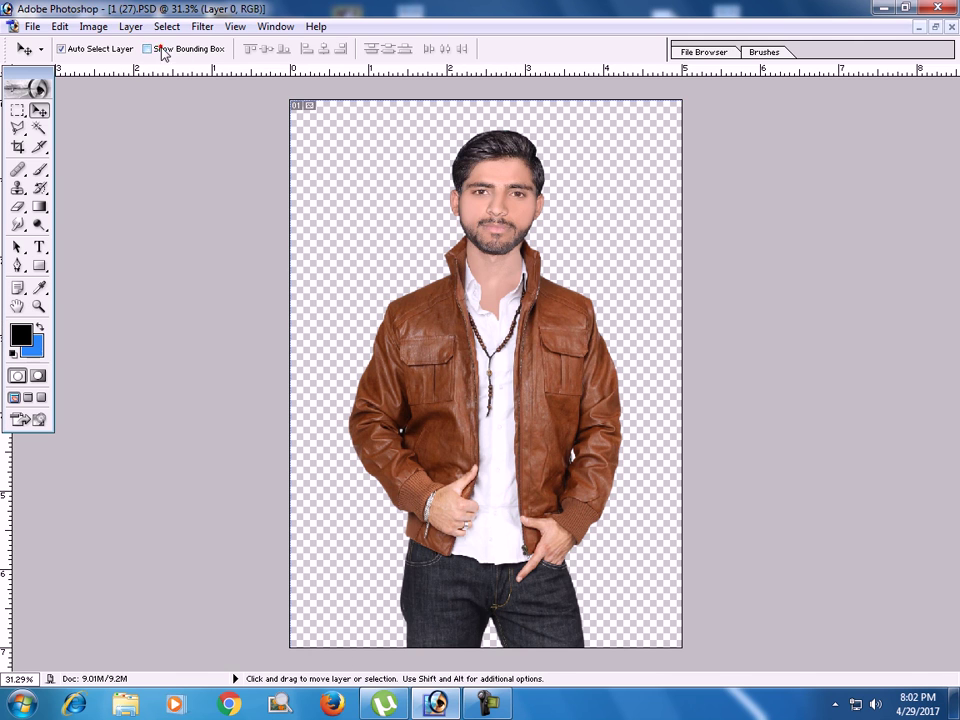
click(489, 349)
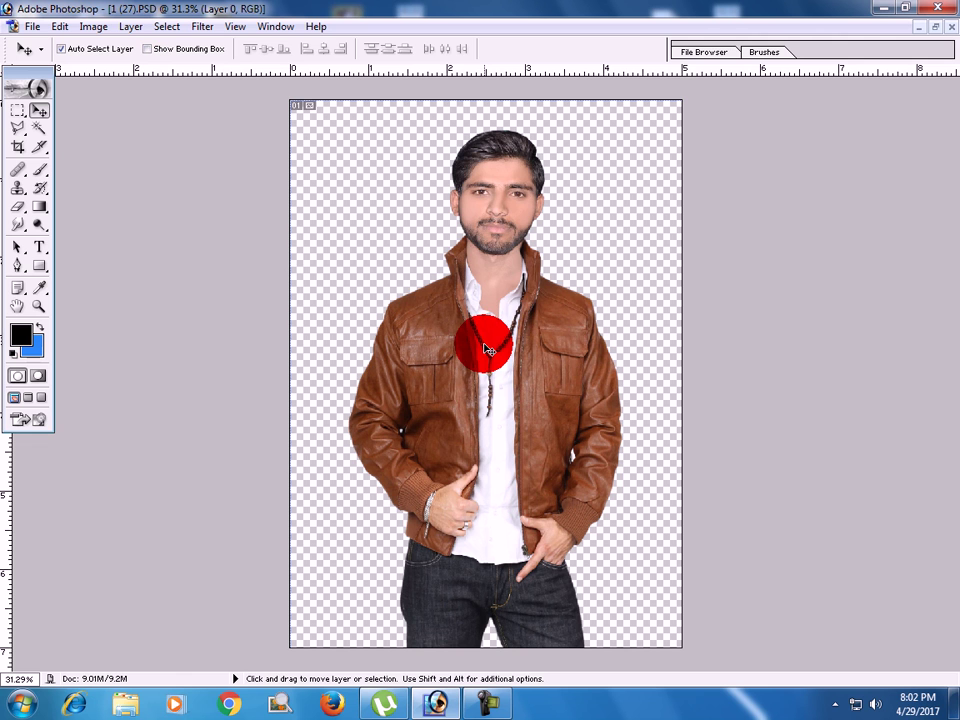
Apply Hue/Saturation with Hue +1 and Saturation +4 to the jacket body layer
key(ctrl+n)
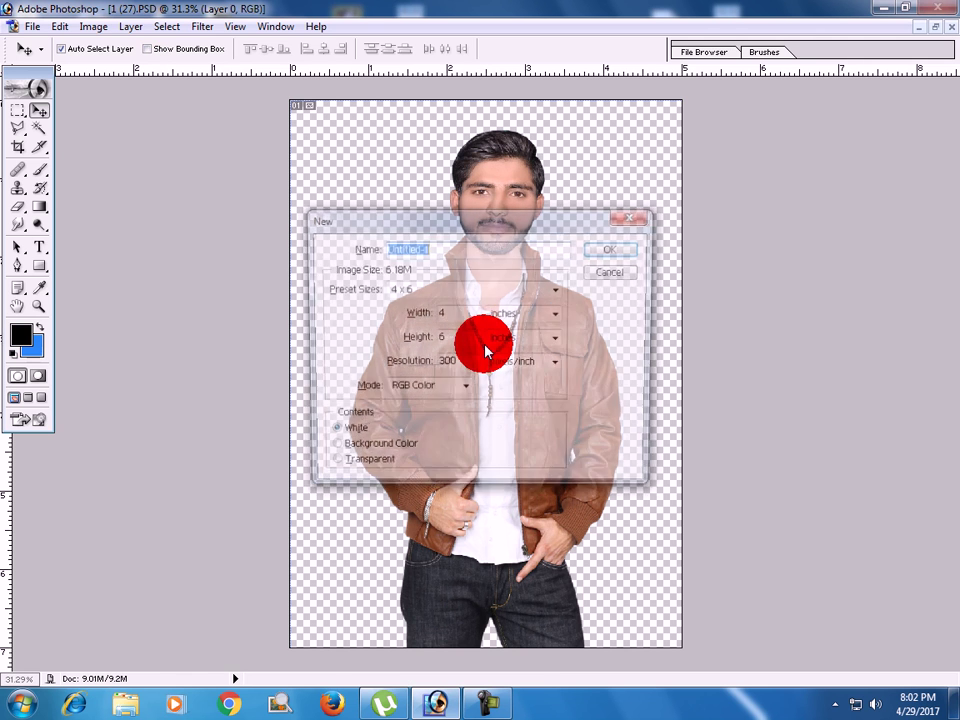
click(608, 274)
key(ctrl+n)
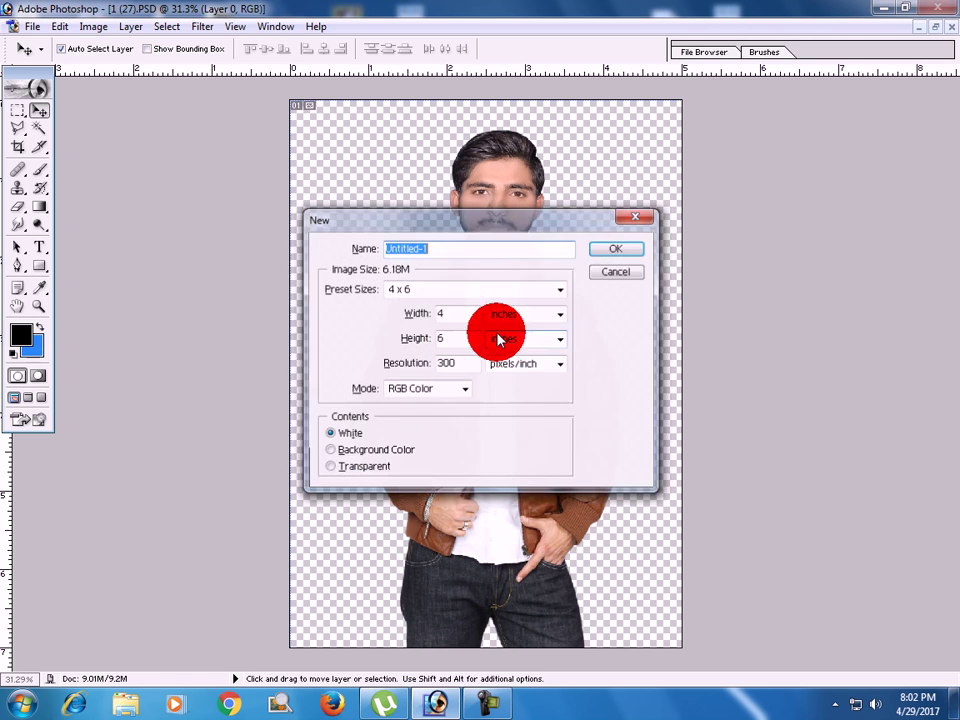
click(608, 274)
key(ctrl+u)
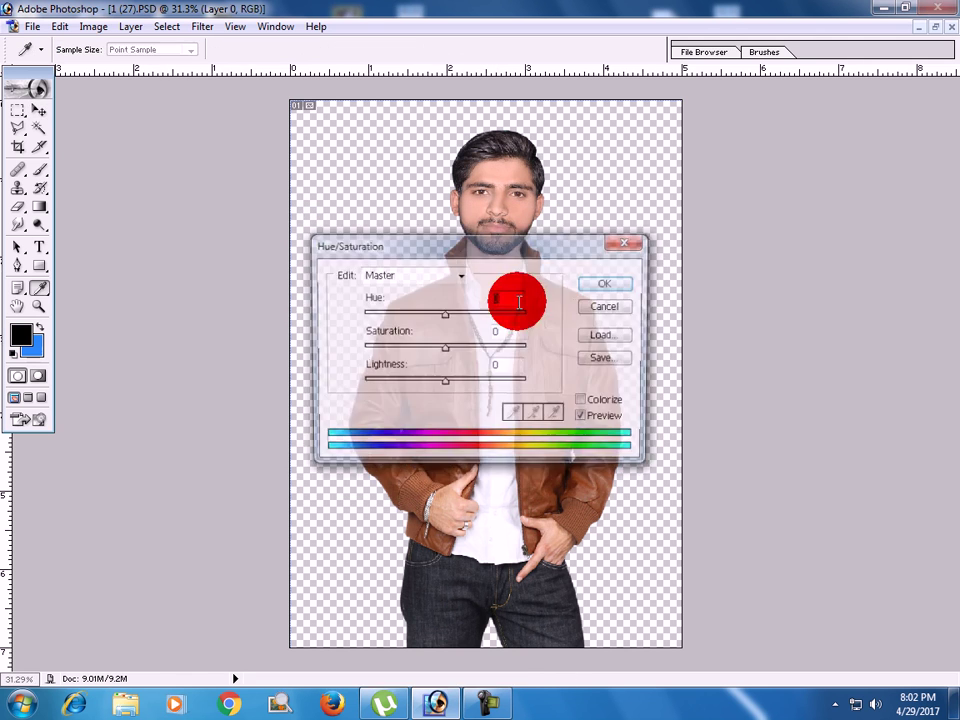
drag(446, 313, 455, 318)
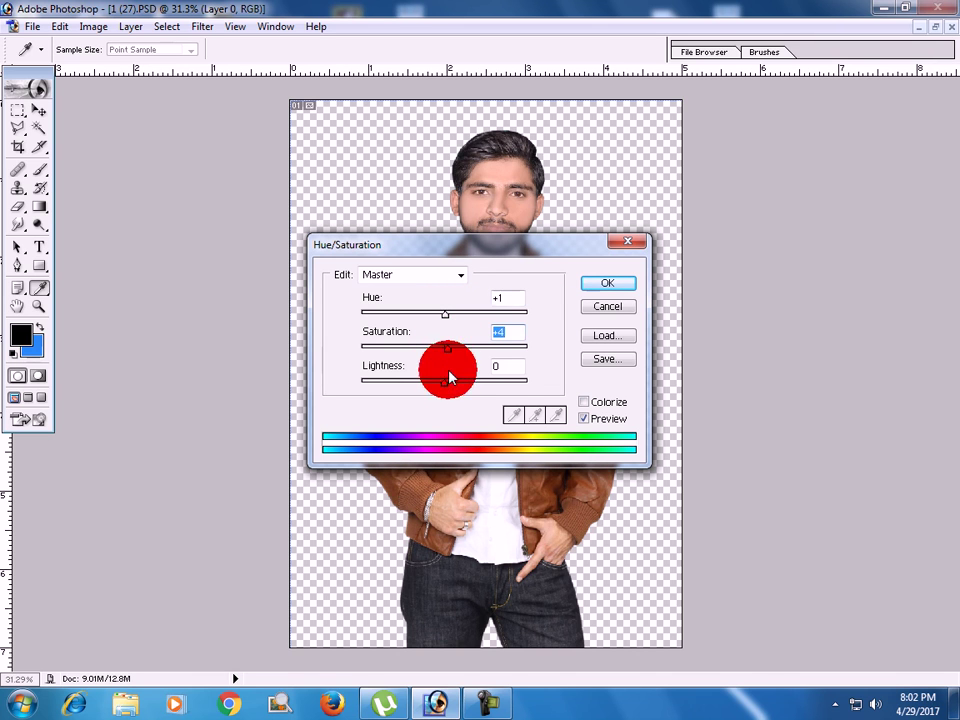
click(604, 304)
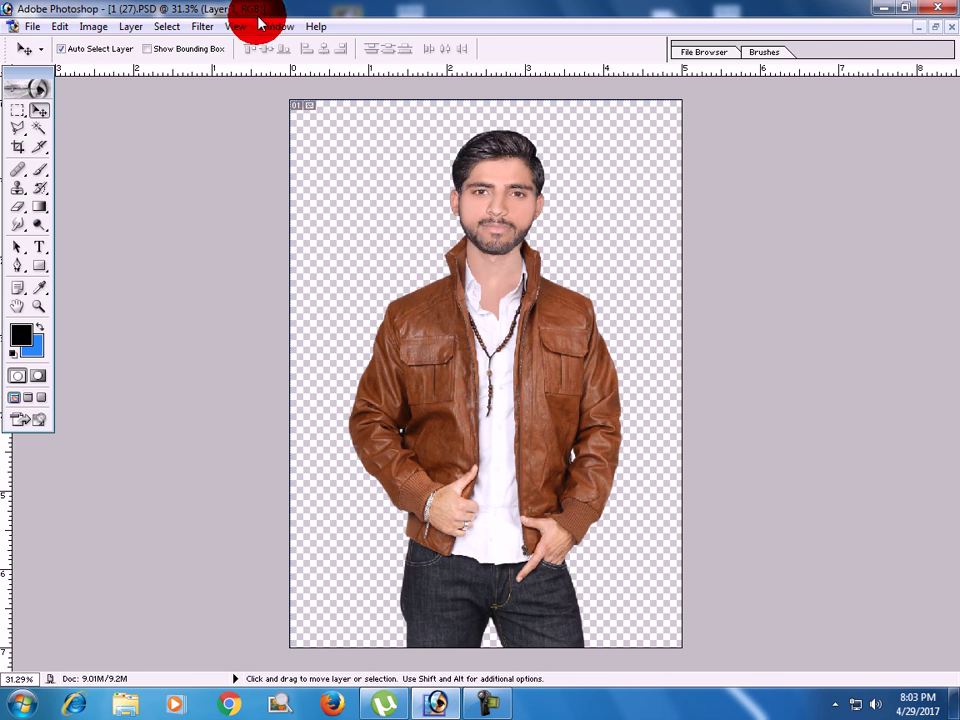
Apply Filter > Sharpen > Sharpen to the jacket body layer
click(202, 26)
click(315, 260)
click(440, 262)
click(438, 264)
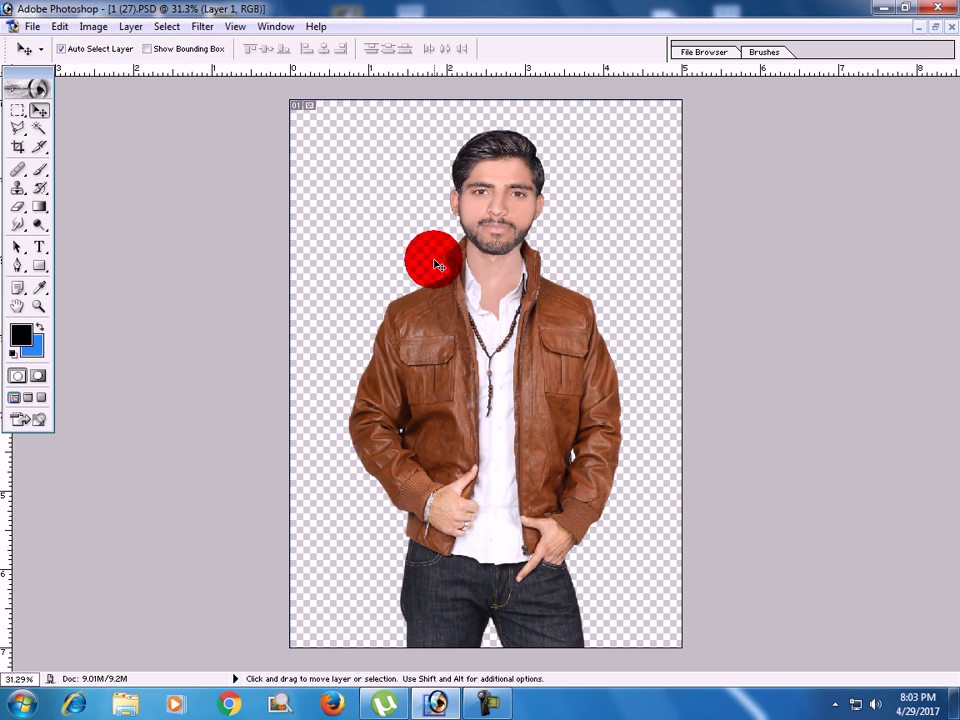
drag(348, 259, 535, 250)
Shorten the head layer to about 98.4% height by raising its bottom edge
key(ctrl+t)
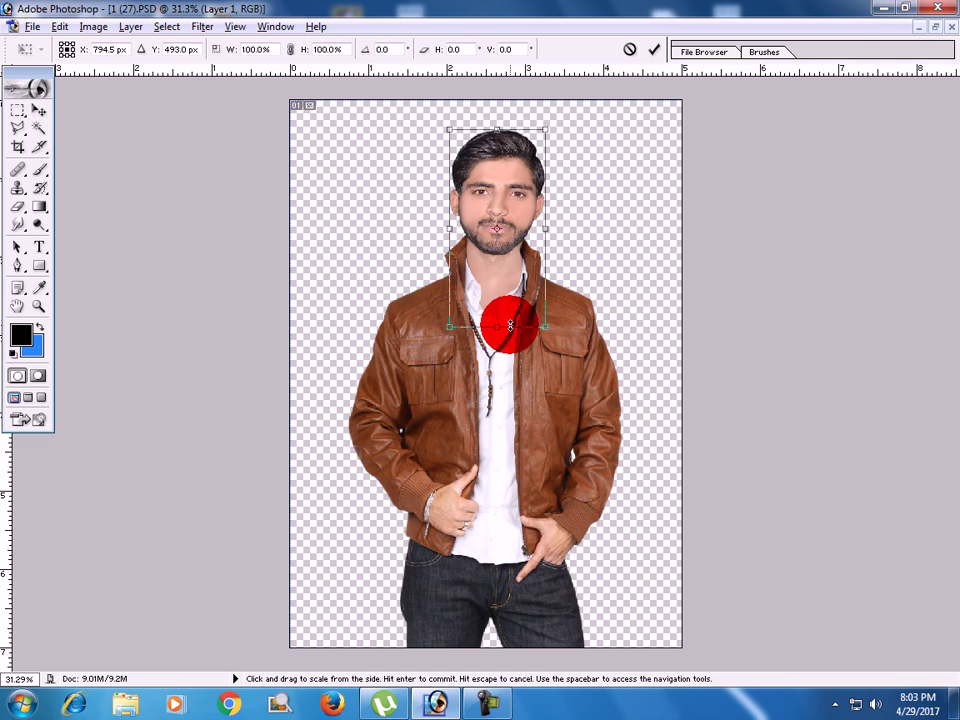
key(ctrl+plus)
key(ctrl+plus)
mouse_move(536, 190)
mouse_down()
mouse_move(531, 375)
mouse_move(518, 442)
mouse_up()
drag(548, 560, 544, 522)
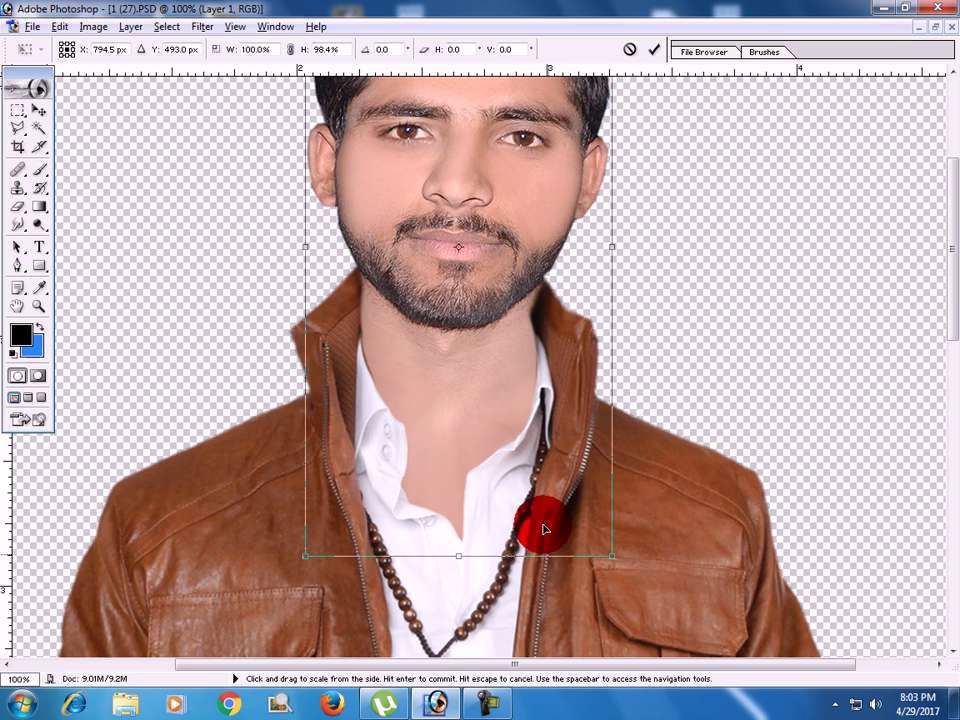
key(Return)
key(ctrl+0)
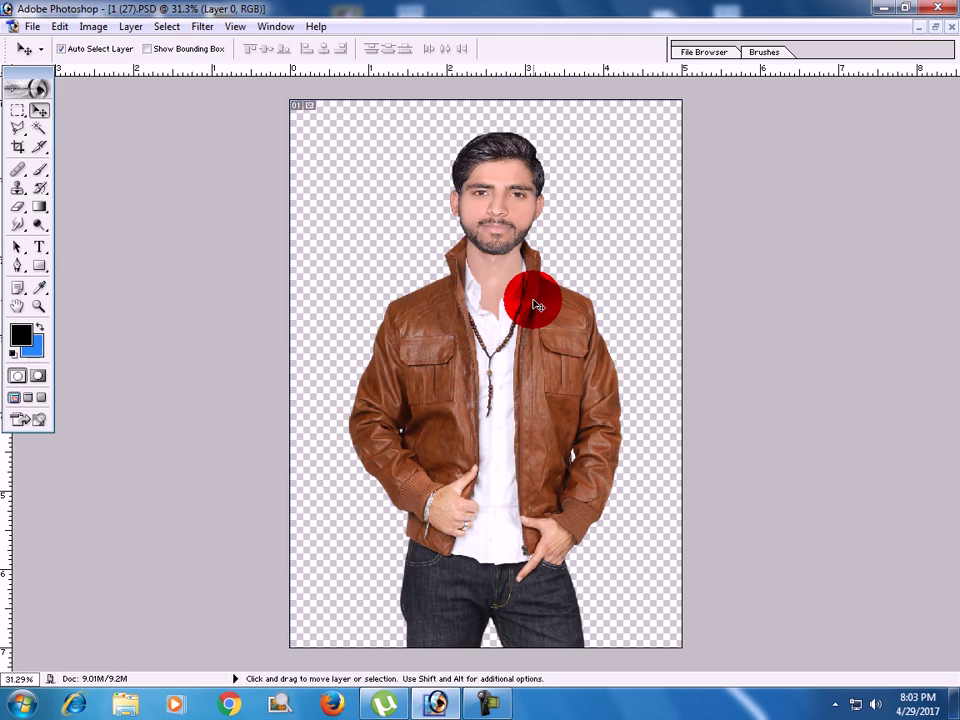
click(93, 26)
click(447, 215)
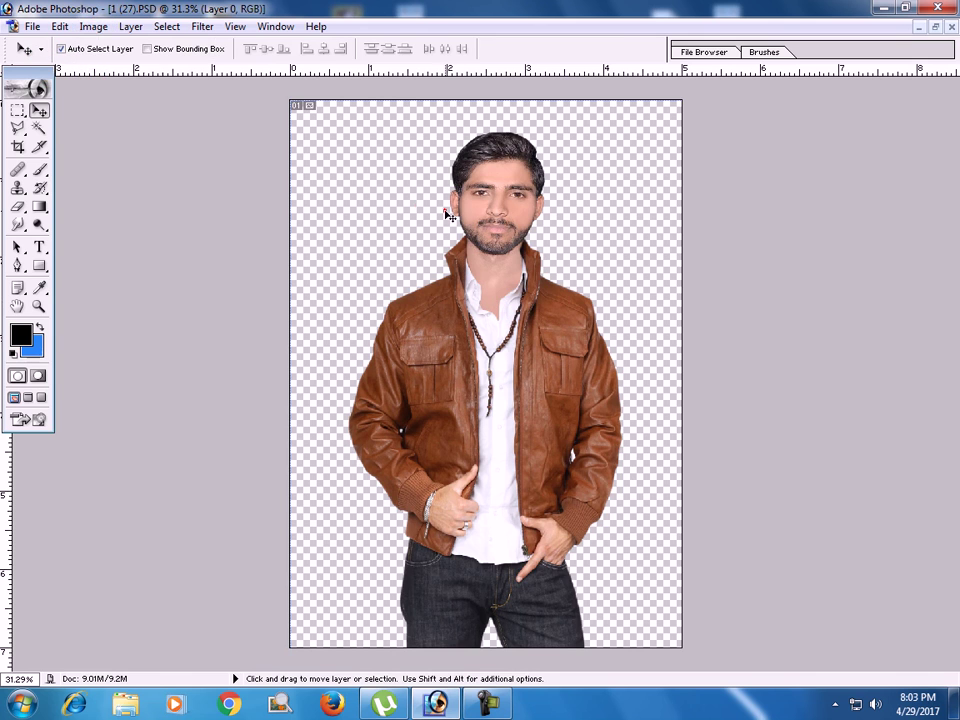
In the Open dialog, switch to small icons and go up to drive E:
key(ctrl+o)
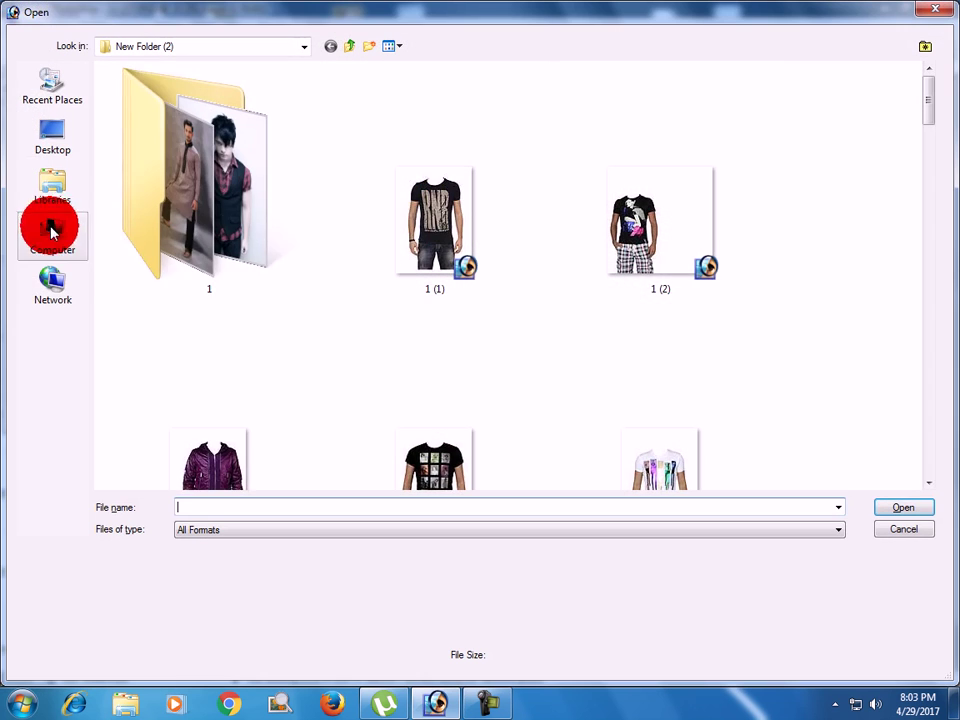
drag(915, 127, 926, 306)
click(392, 46)
click(420, 84)
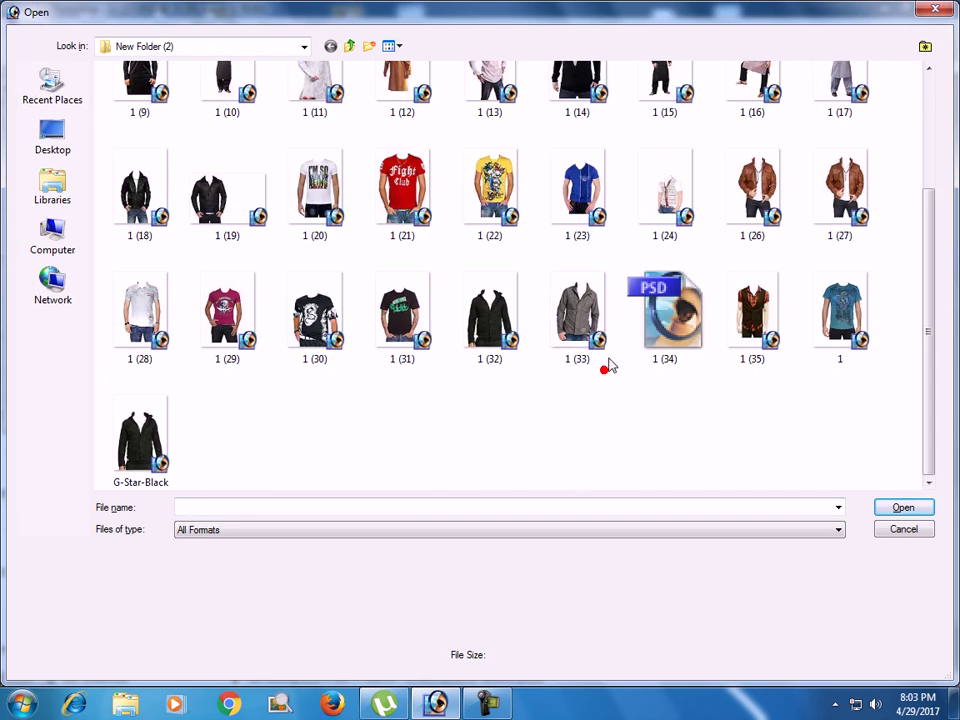
scroll(600, 340, up, 3)
key(BackSpace)
scroll(568, 206, down, 3)
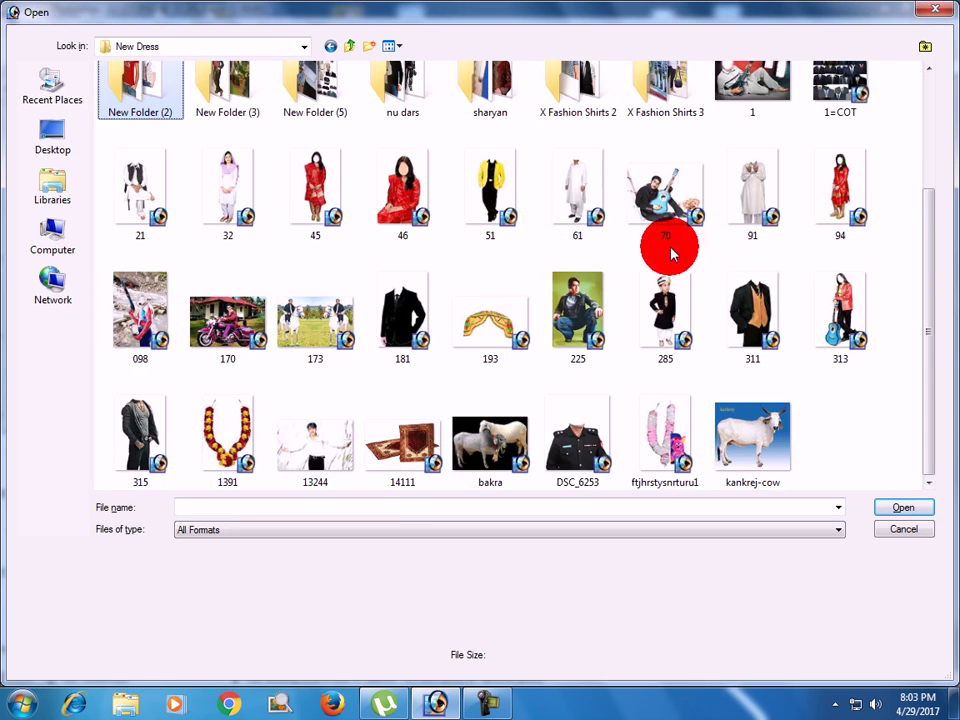
scroll(720, 285, up, 2)
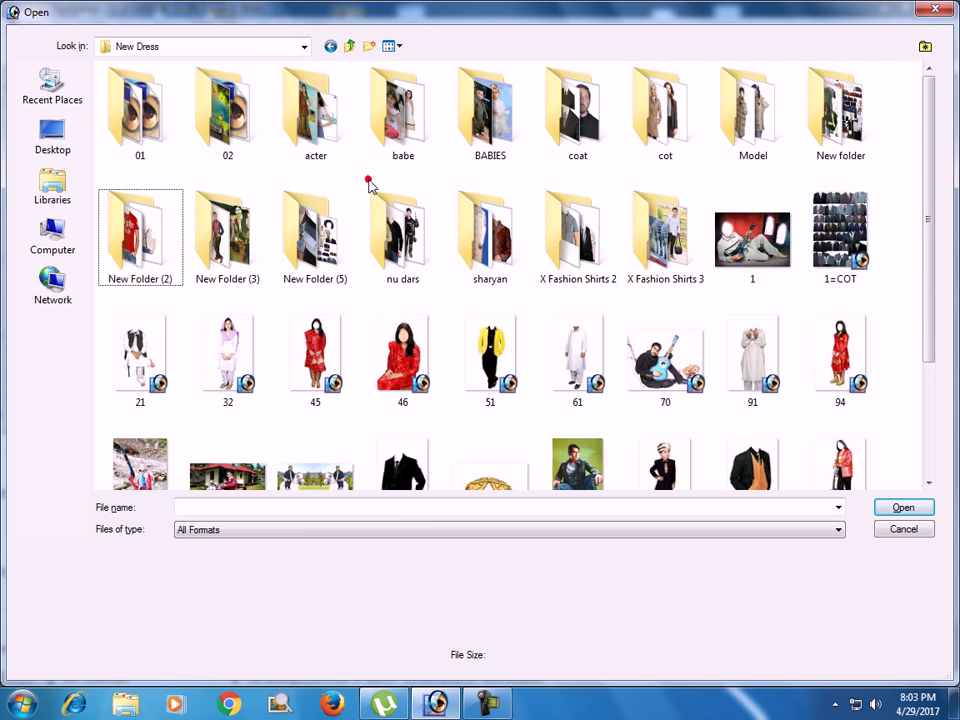
key(BackSpace)
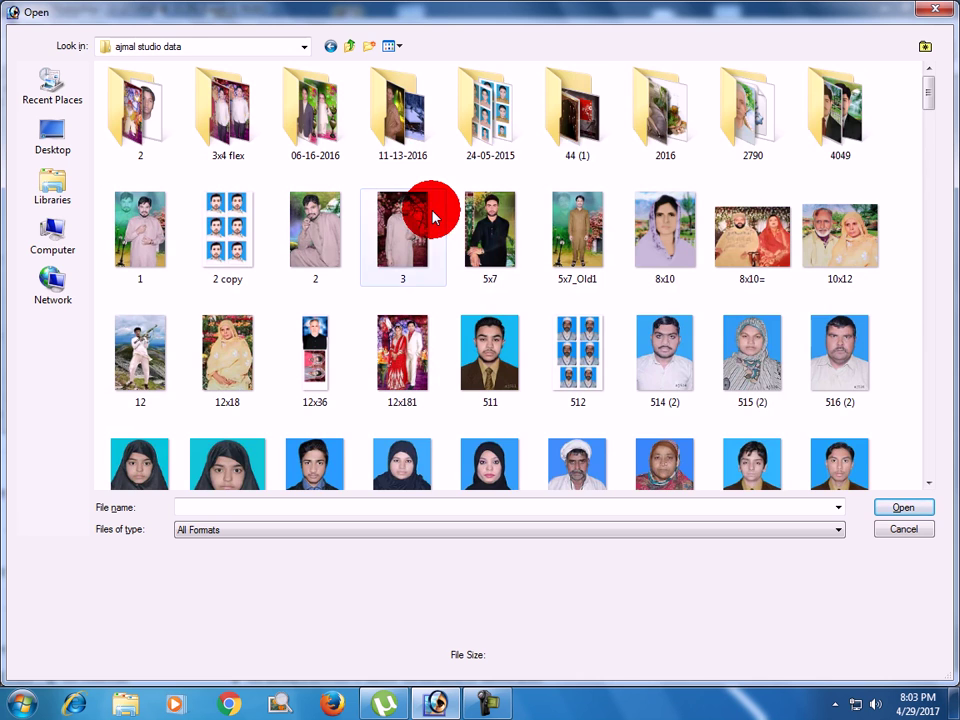
key(BackSpace)
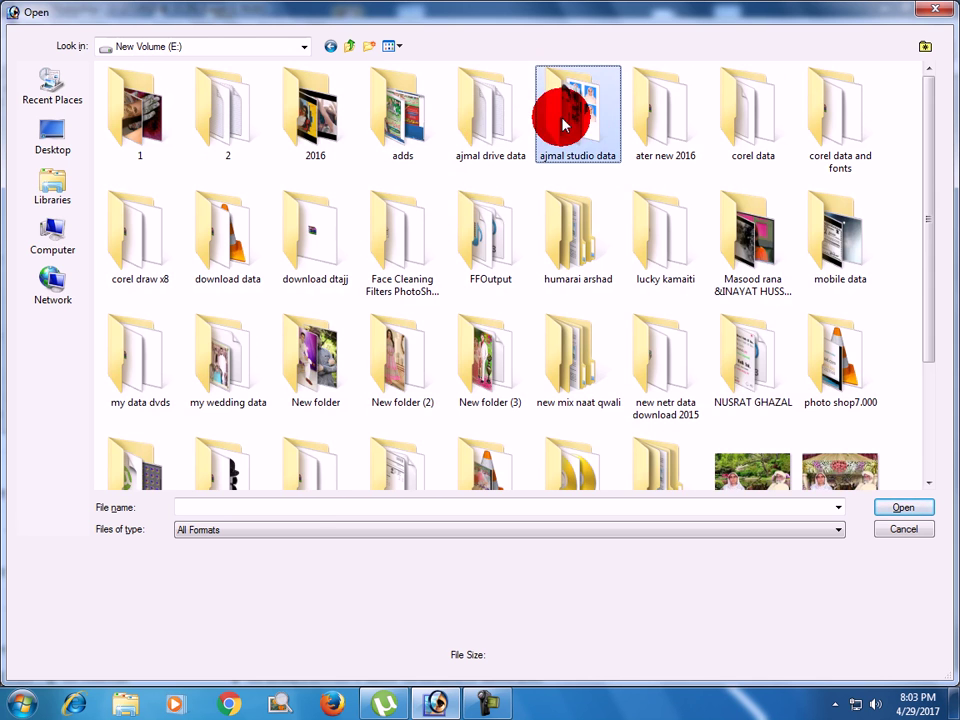
Open 14.psd from studio data > data transfer > Collection 3
double_click(553, 107)
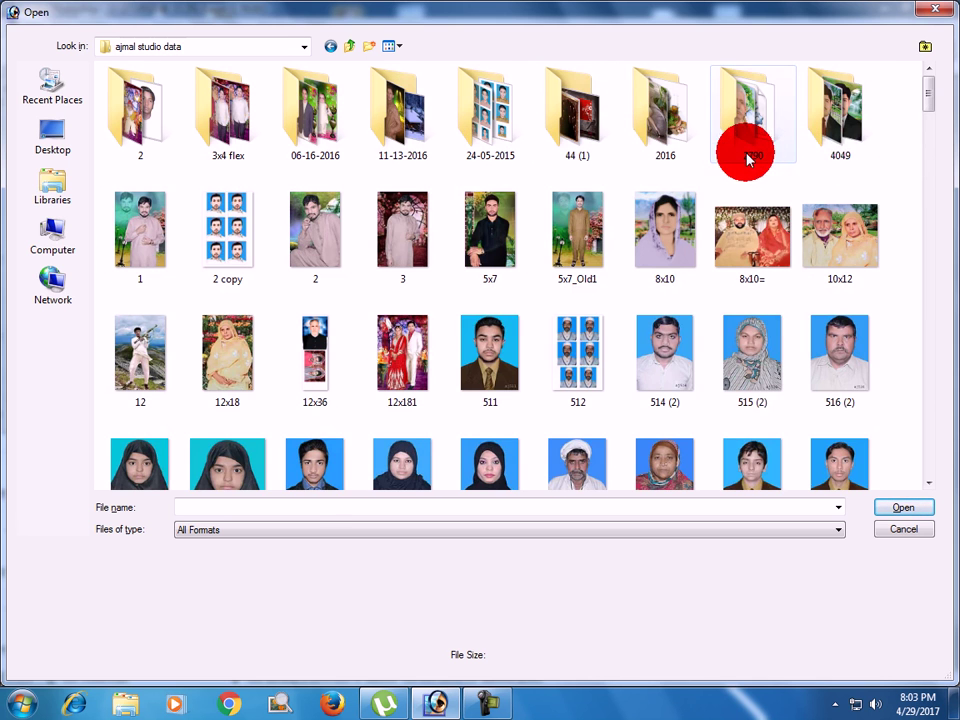
double_click(214, 217)
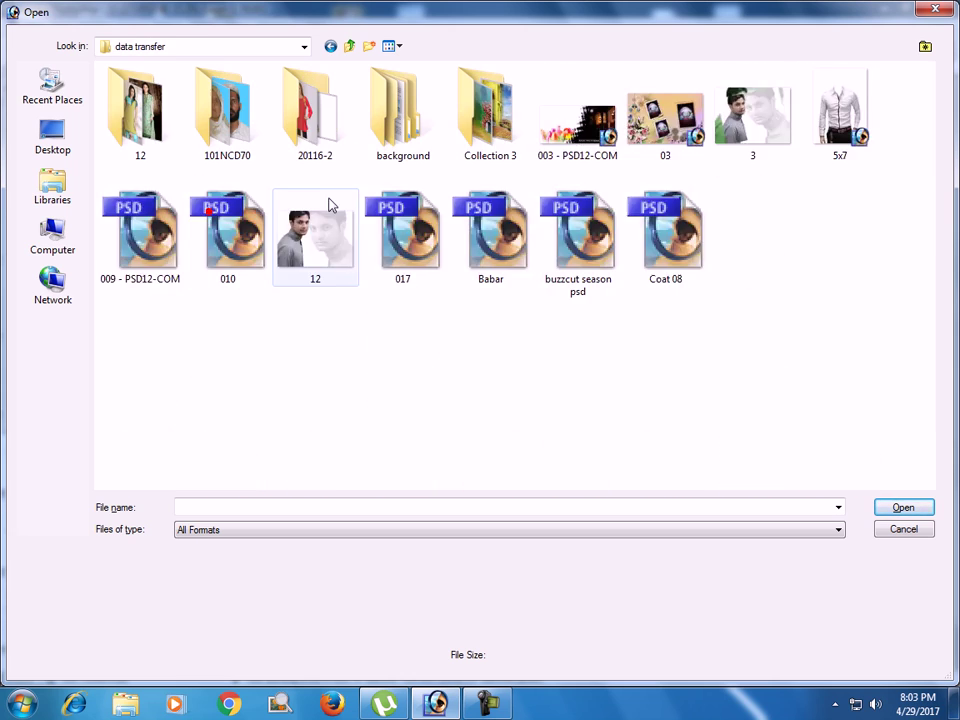
double_click(489, 140)
double_click(490, 228)
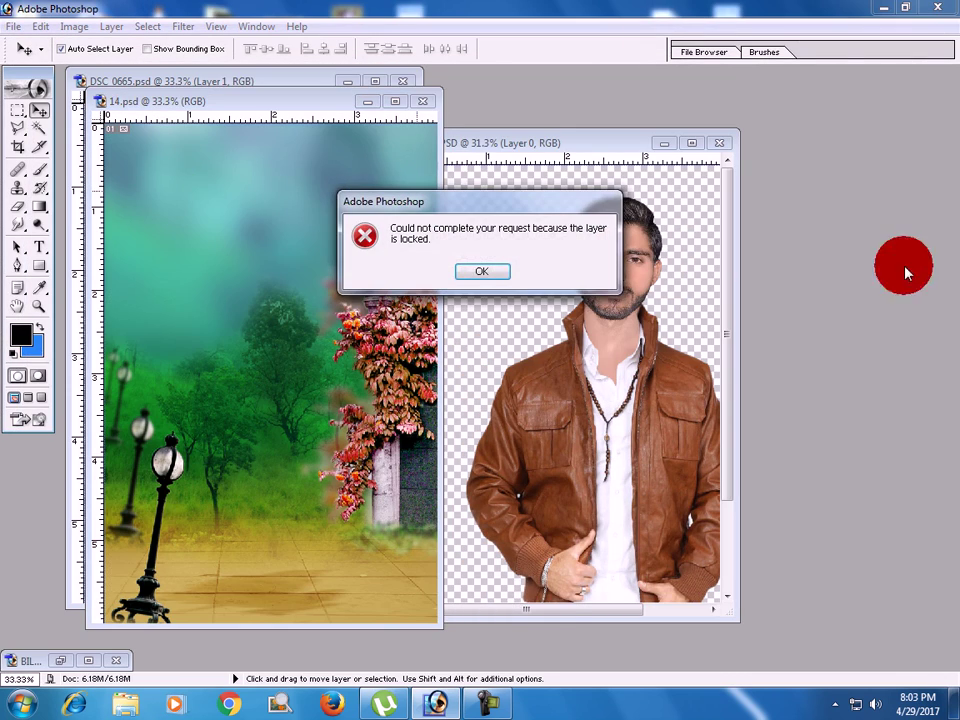
Copy the park image into the portrait, enlarge it to fill the canvas, send it behind the man
click(484, 270)
drag(335, 240, 522, 163)
double_click(540, 143)
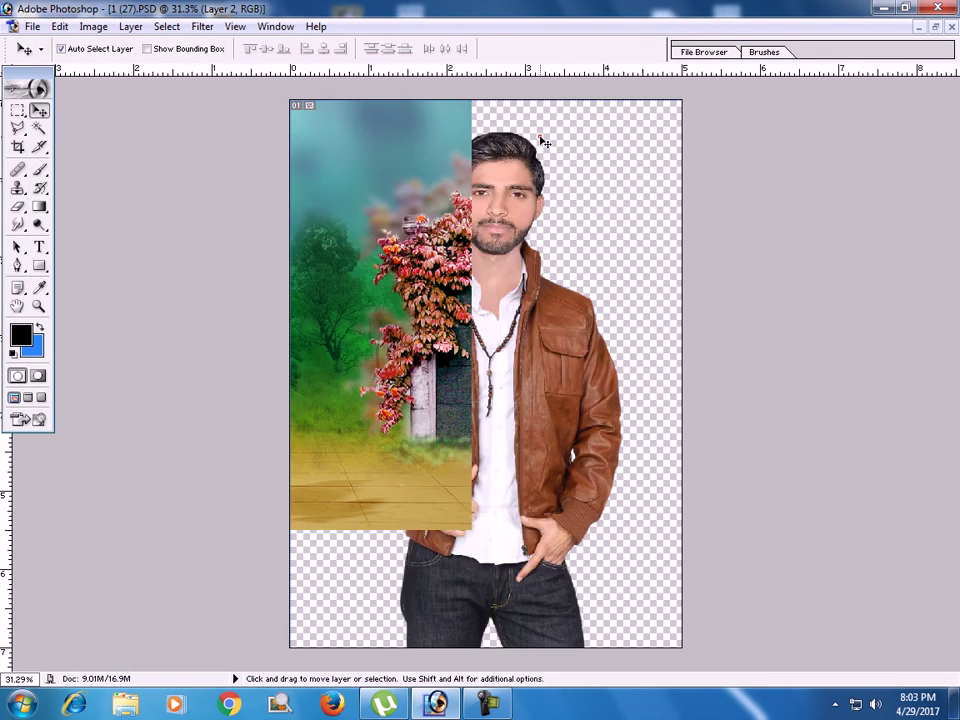
drag(413, 260, 590, 275)
key(ctrl+t)
drag(643, 604, 684, 645)
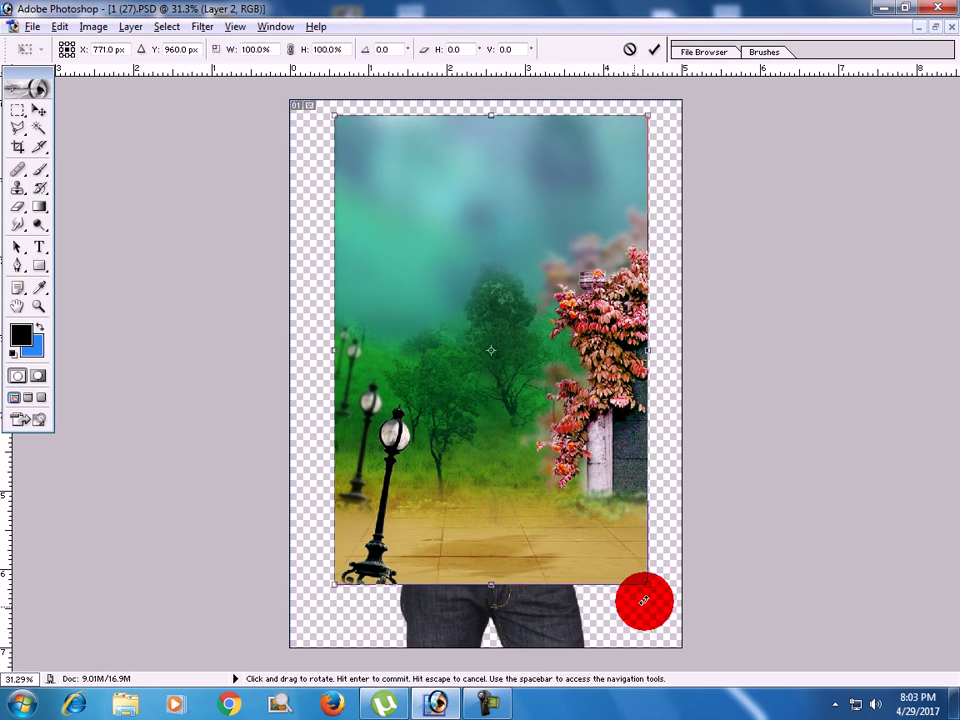
double_click(561, 420)
key(ctrl+bracketleft)
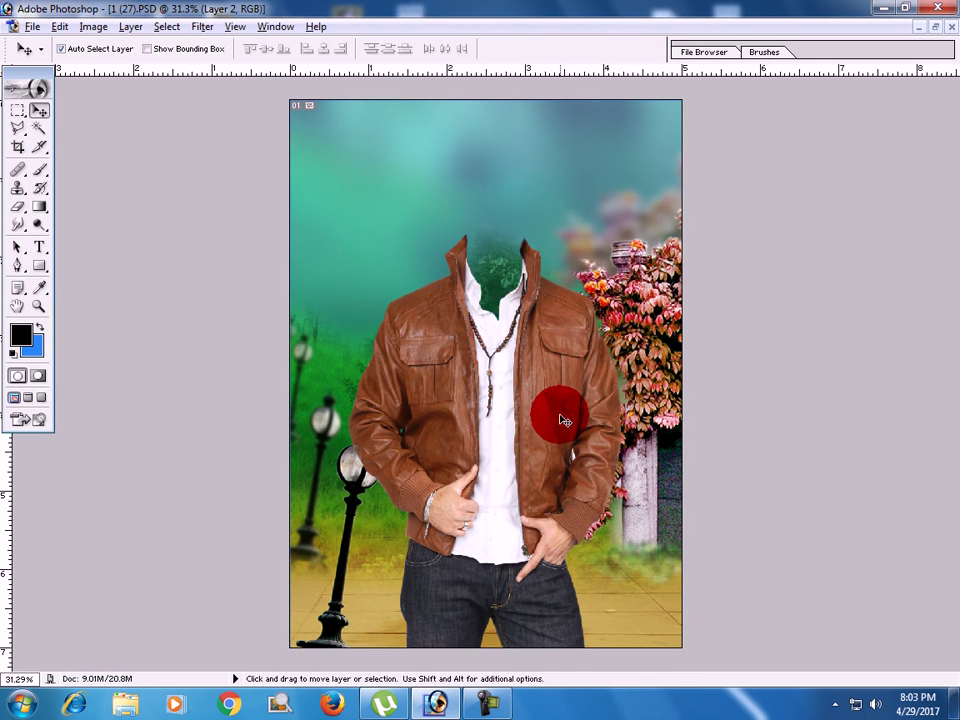
Rescale the man's layer slightly from the top and nudge it right
click(512, 328)
click(497, 321)
key(ctrl+t)
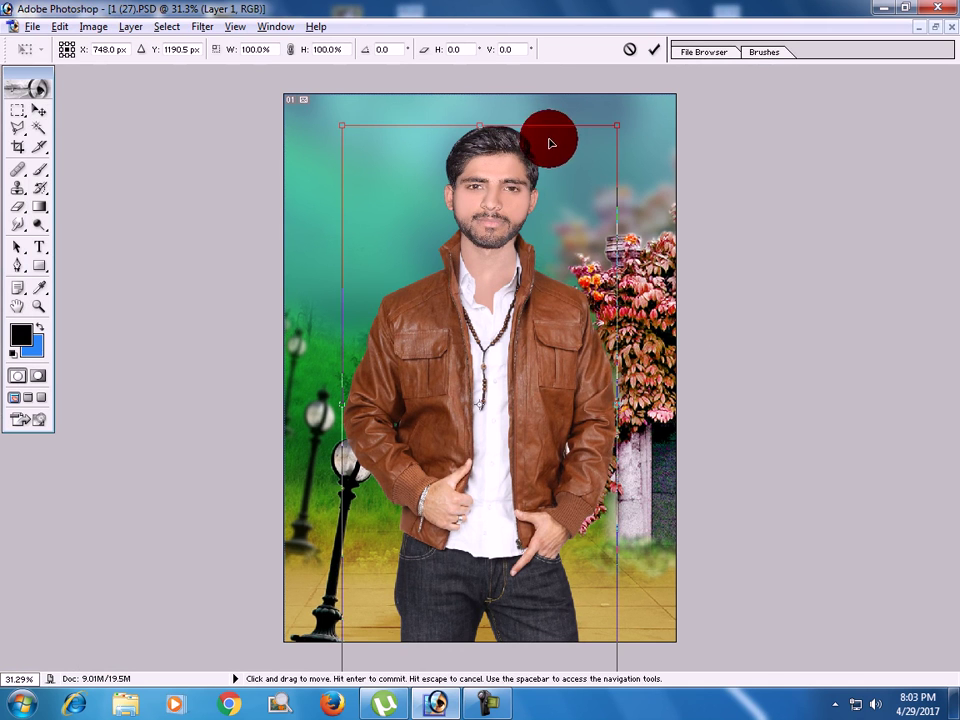
drag(551, 126, 548, 122)
double_click(484, 221)
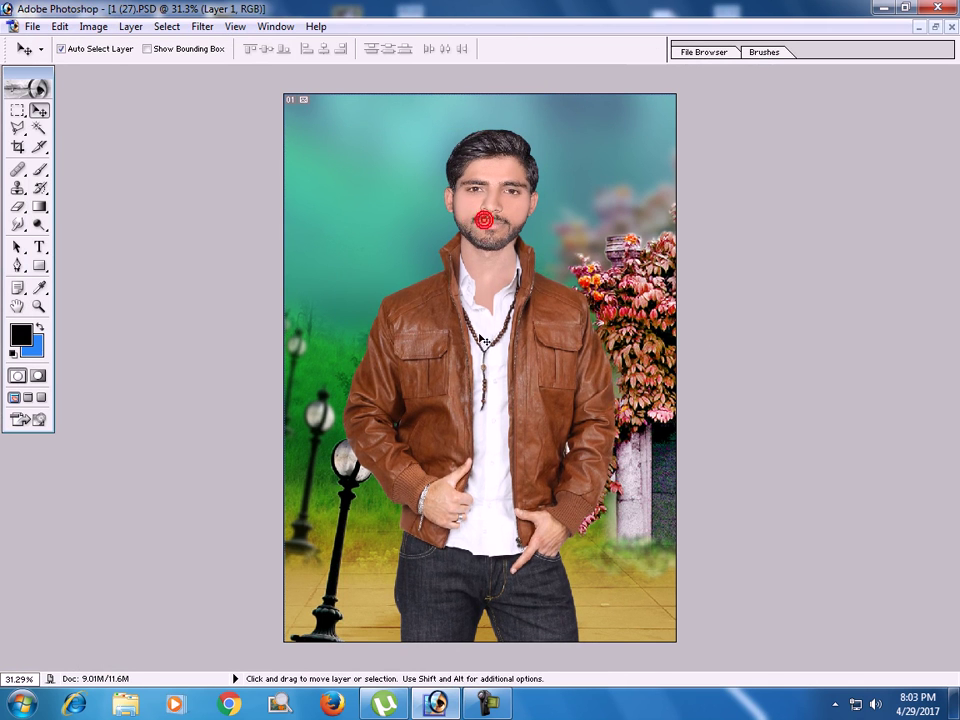
drag(478, 337, 490, 340)
Duplicate the man's head and upper body onto a new layer and move it up-left
key(m)
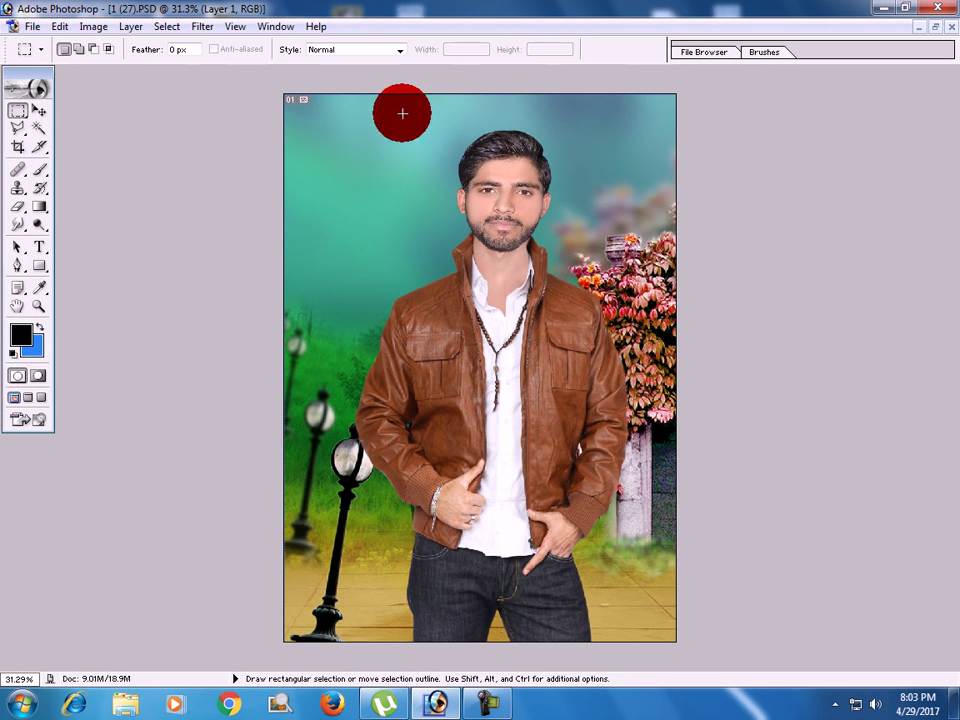
drag(398, 113, 600, 386)
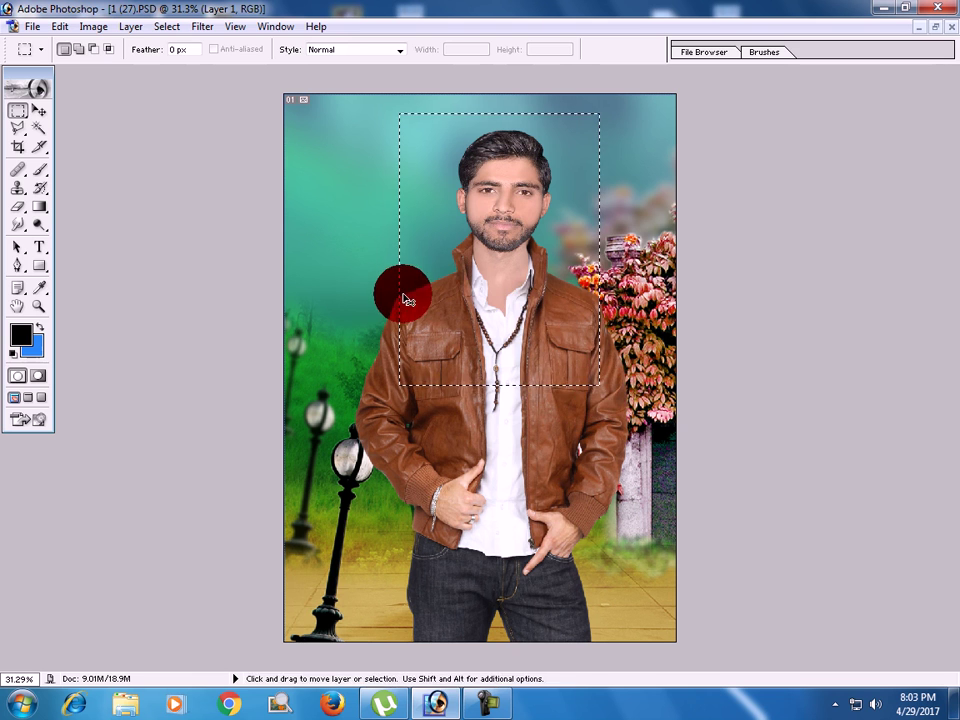
key(ctrl+j)
drag(497, 204, 375, 164)
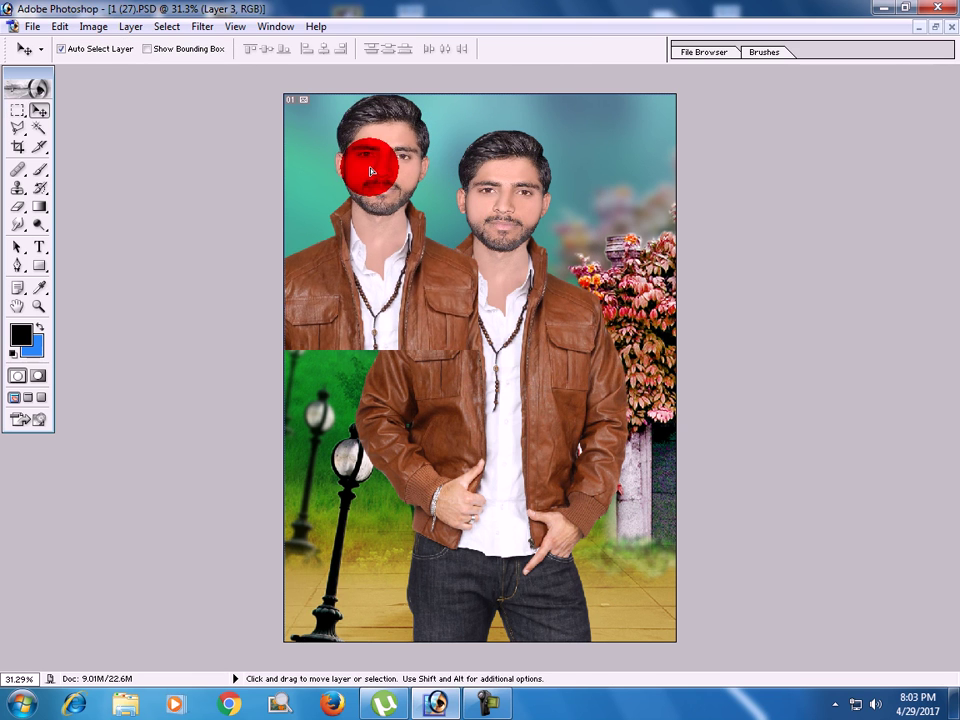
Fade the duplicate's edges with a soft-edged eraser brush, then shift the layer slightly right
click(17, 199)
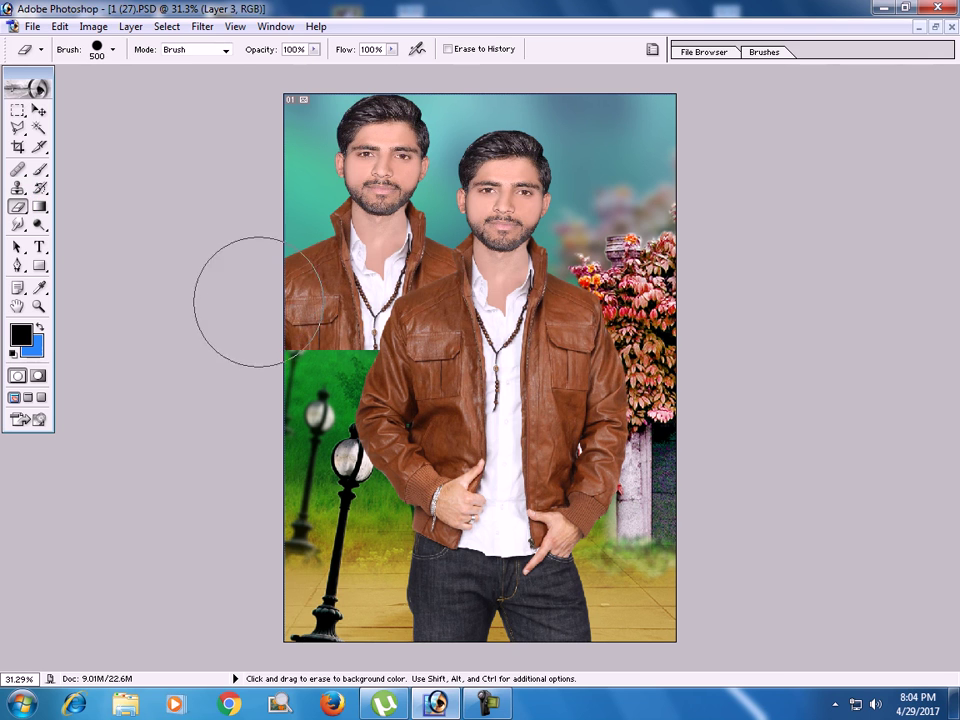
drag(257, 305, 344, 362)
key(ctrl+z)
click(118, 64)
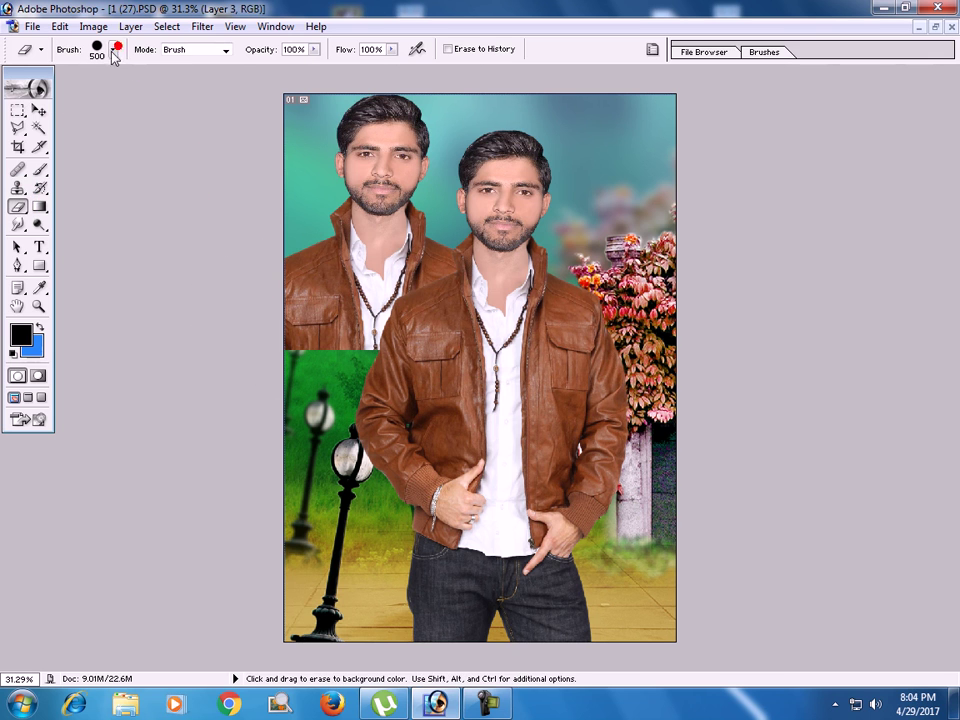
click(113, 50)
mouse_move(184, 160)
mouse_down()
mouse_move(158, 196)
mouse_move(176, 202)
mouse_move(183, 180)
mouse_up()
click(99, 215)
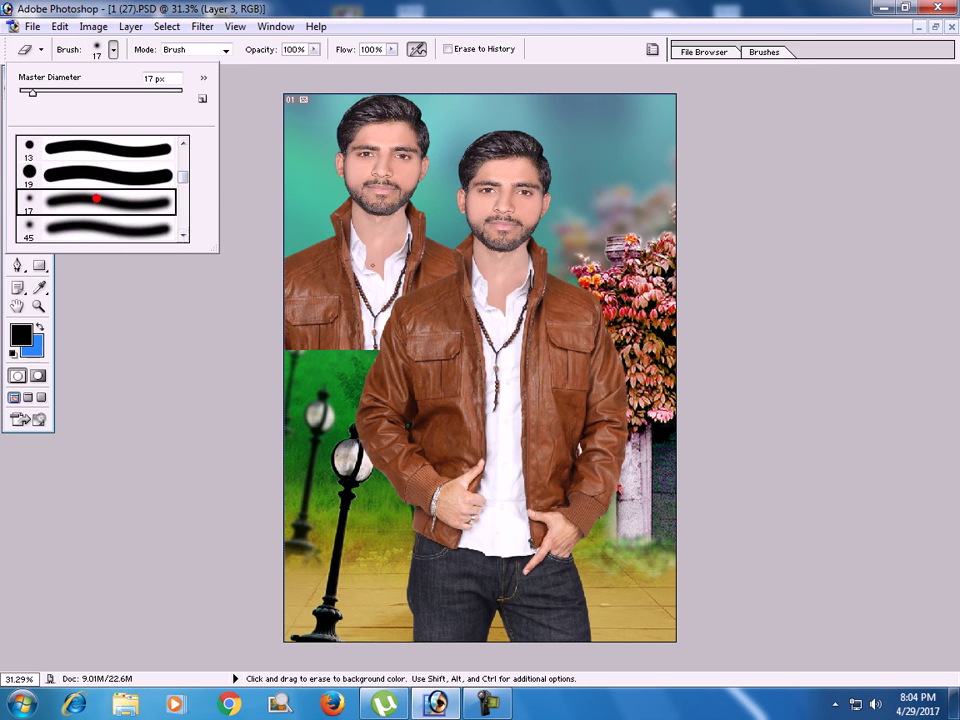
click(383, 268)
ctrl+click(250, 312)
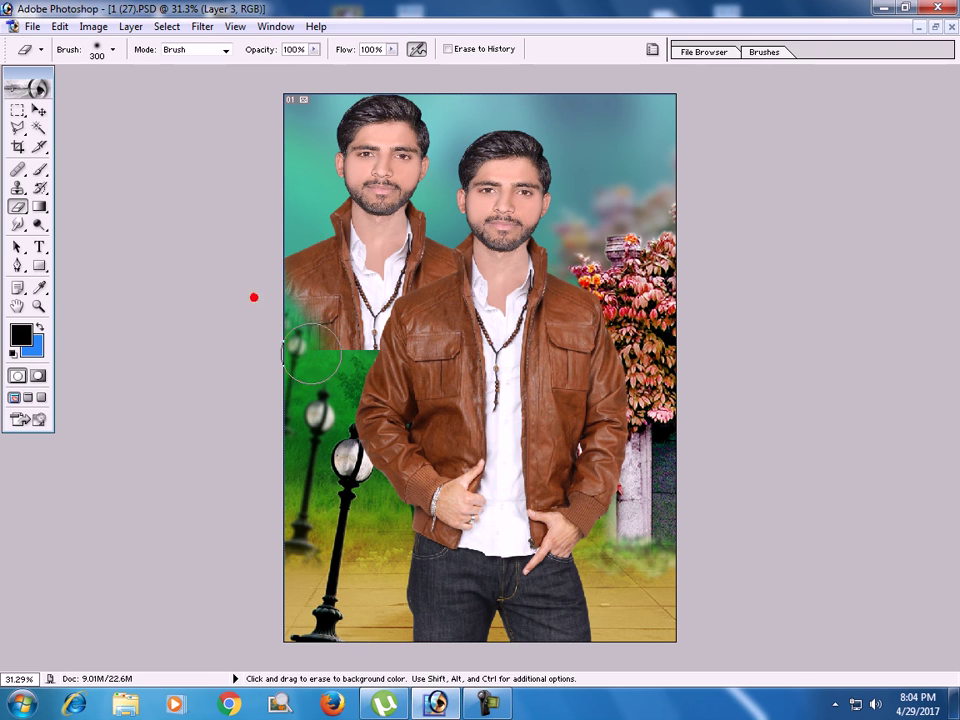
click(38, 111)
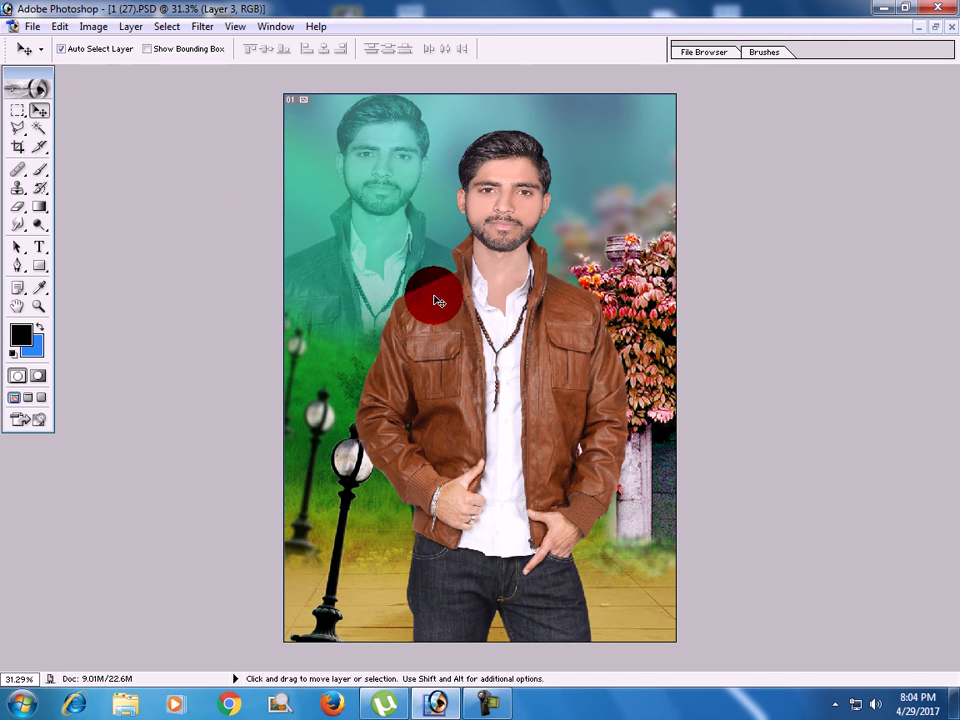
drag(429, 296, 513, 370)
Save the composite as a maximum-quality JPEG named hghgfh on the Desktop
key(ctrl+shift+s)
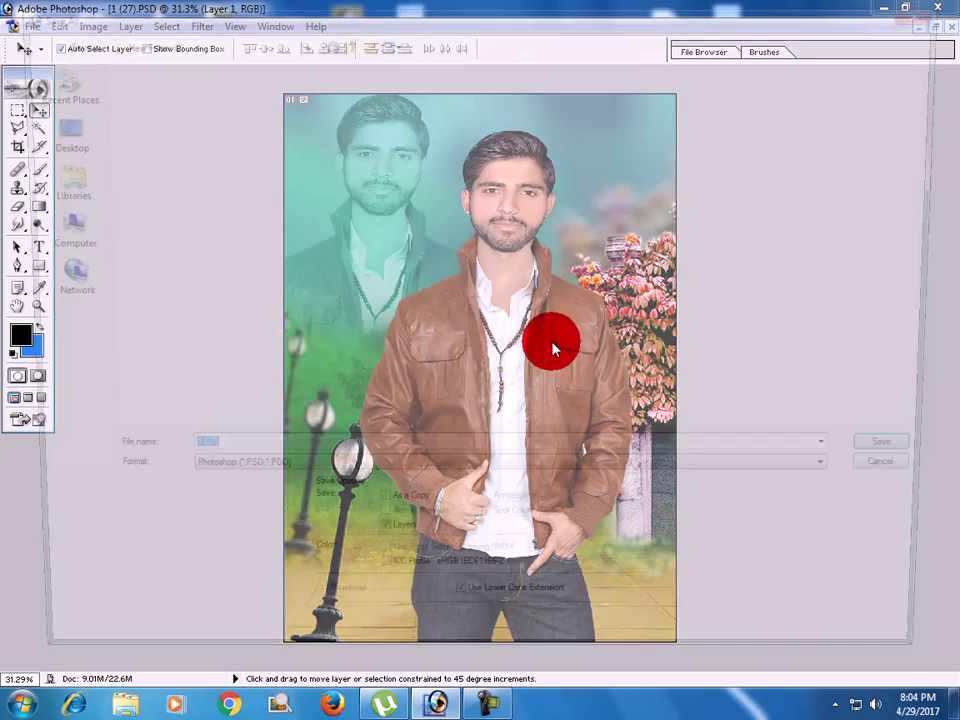
click(330, 481)
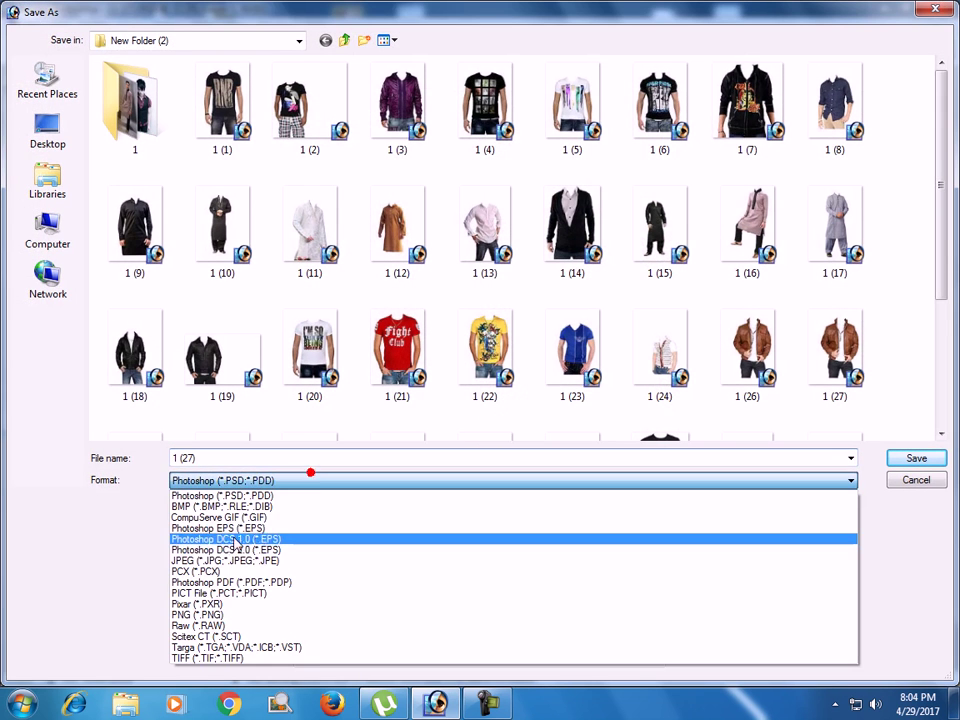
click(225, 557)
click(65, 150)
triple_click(343, 458)
text(hghgfh)
click(906, 458)
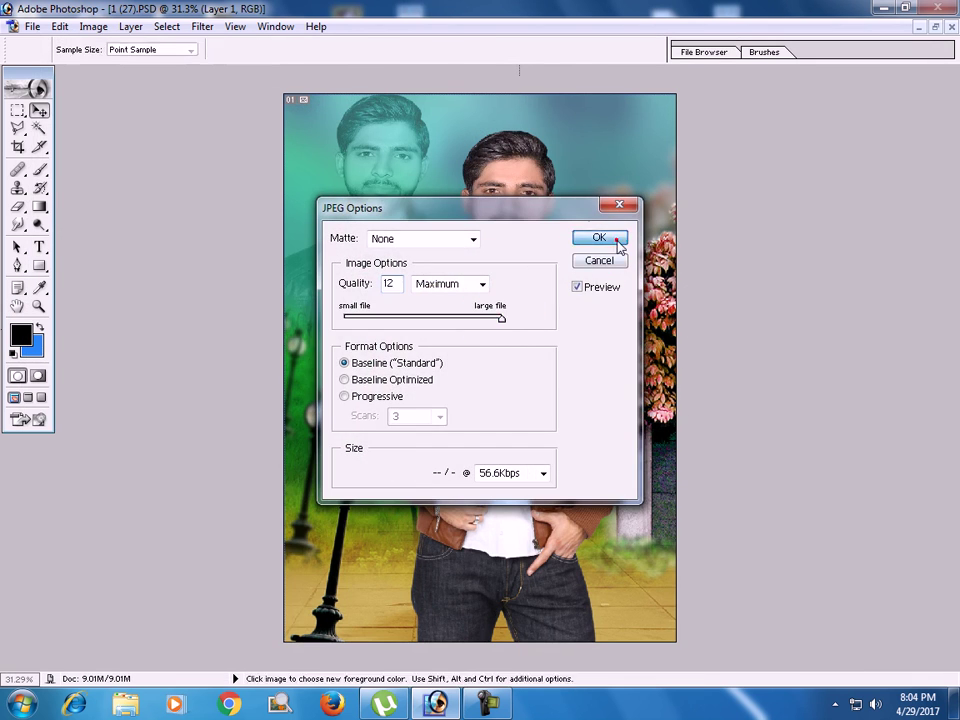
click(603, 239)
Close all open documents without saving changes and quit Photoshop
key(ctrl+w)
click(484, 270)
key(ctrl+w)
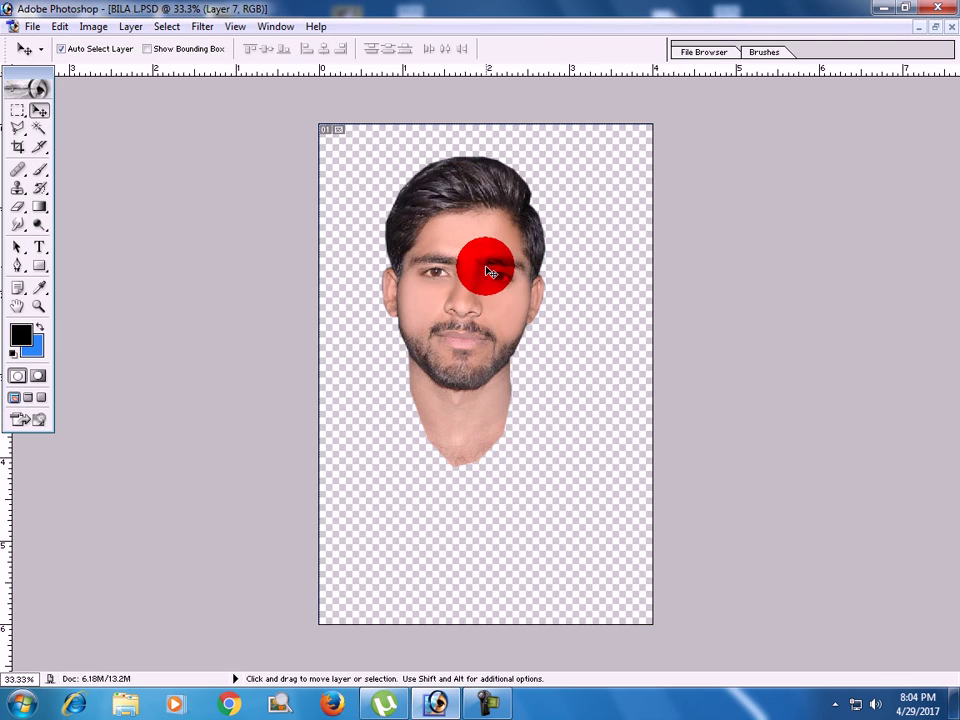
key(ctrl+w)
key(ctrl+w)
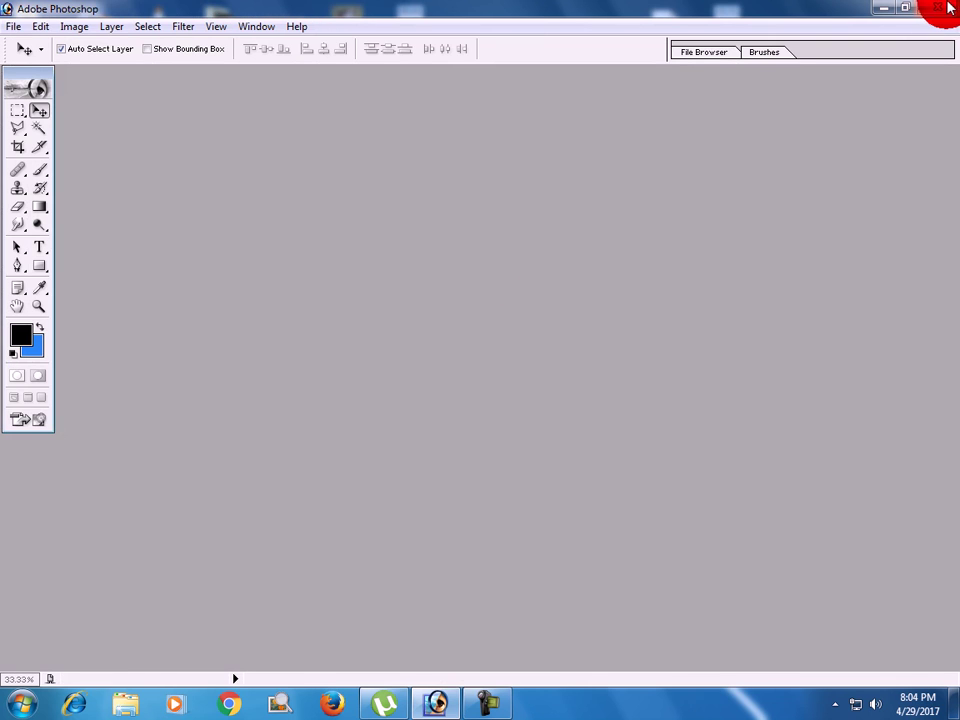
click(948, 8)
Refresh the desktop twice from its right-click menu
right_click(782, 176)
click(816, 224)
right_click(785, 210)
click(831, 252)
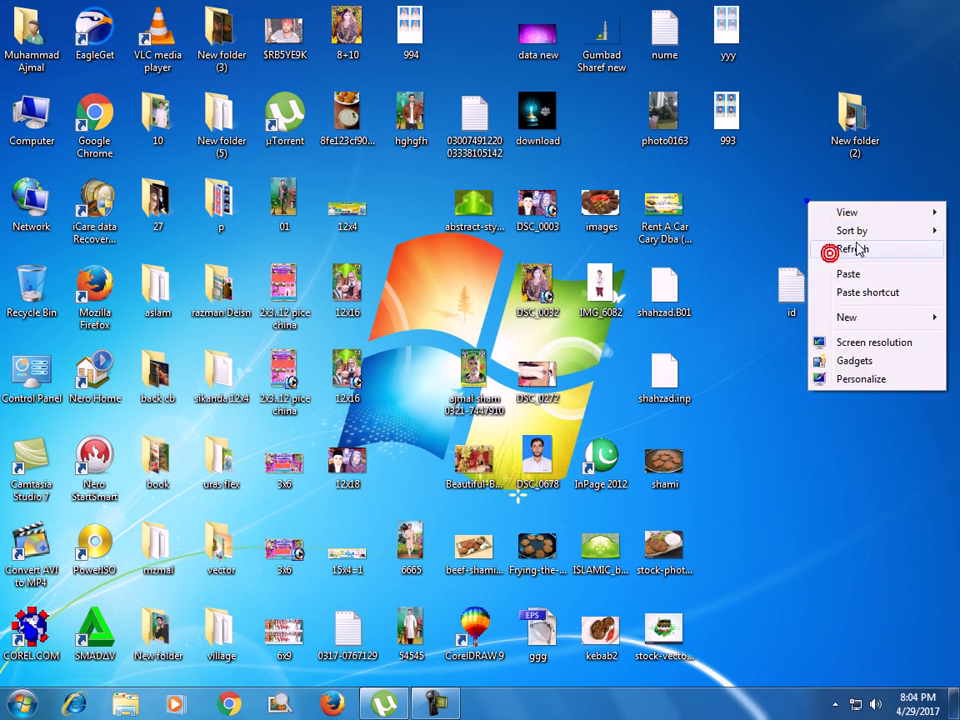
Show the Camtasia Recorder panel, nudge it slightly right and up, and use the desktop context menu
click(446, 708)
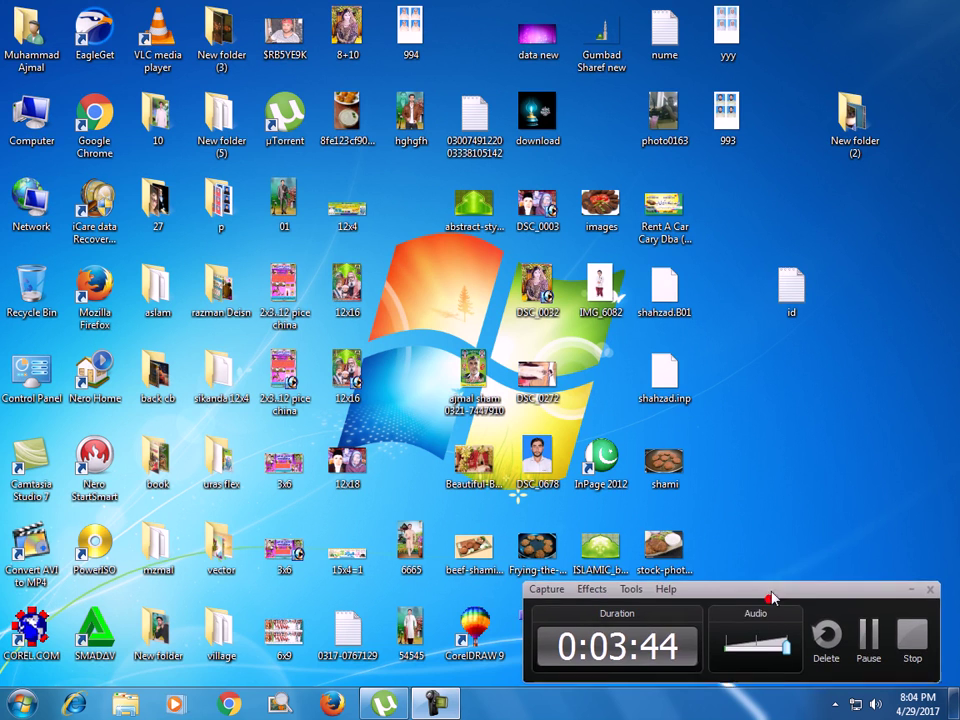
drag(770, 605, 786, 601)
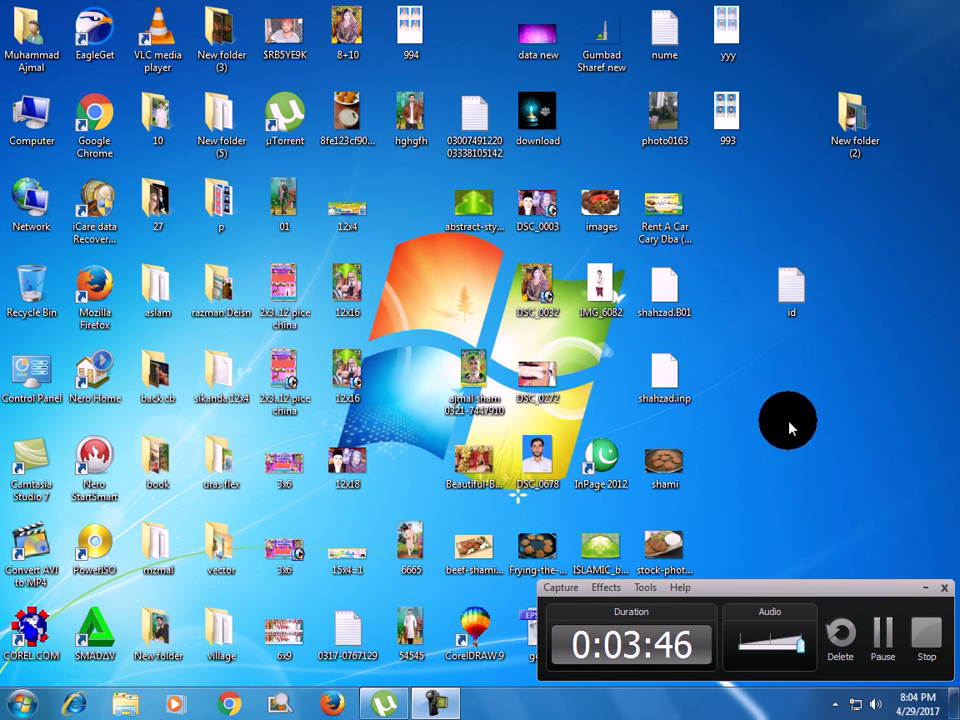
right_click(789, 422)
click(816, 467)
Refresh the desktop repeatedly from its right-click menu
click(275, 706)
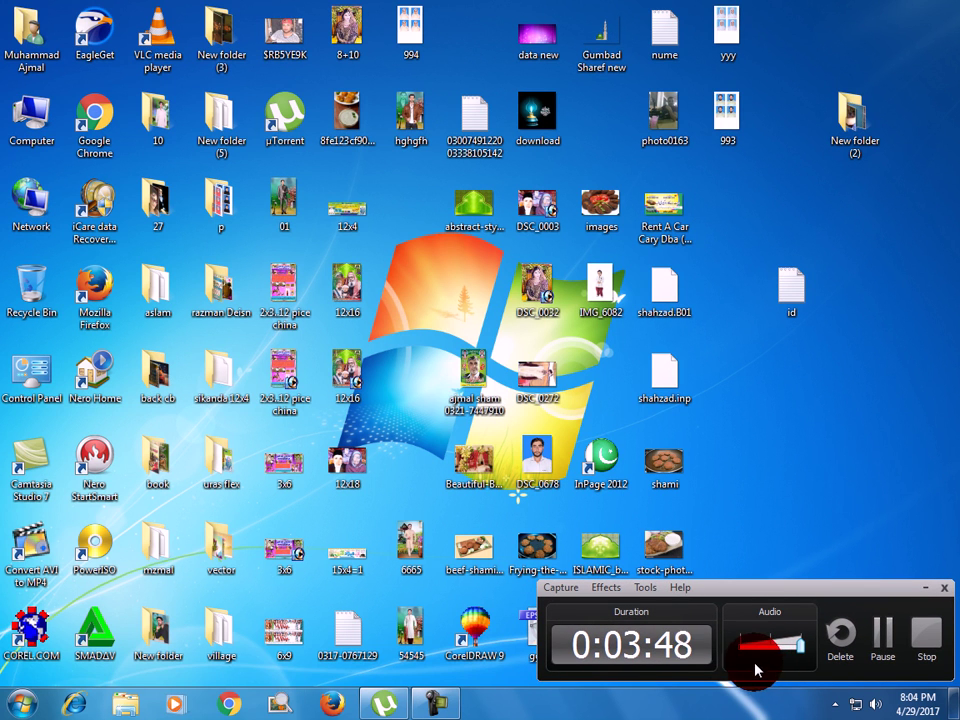
right_click(790, 399)
click(843, 445)
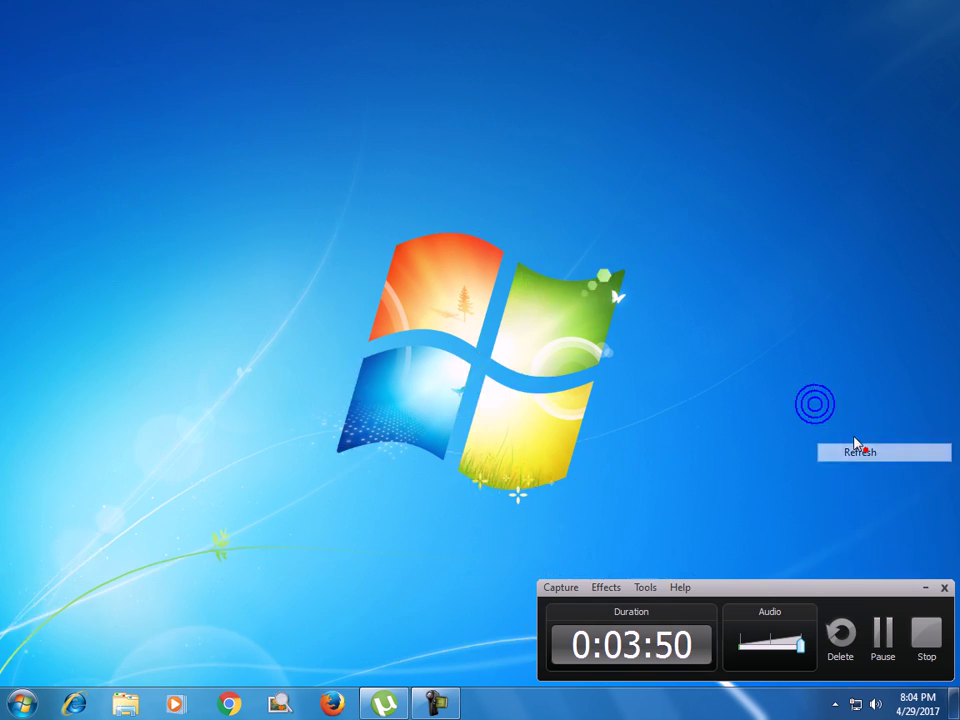
right_click(797, 408)
click(828, 459)
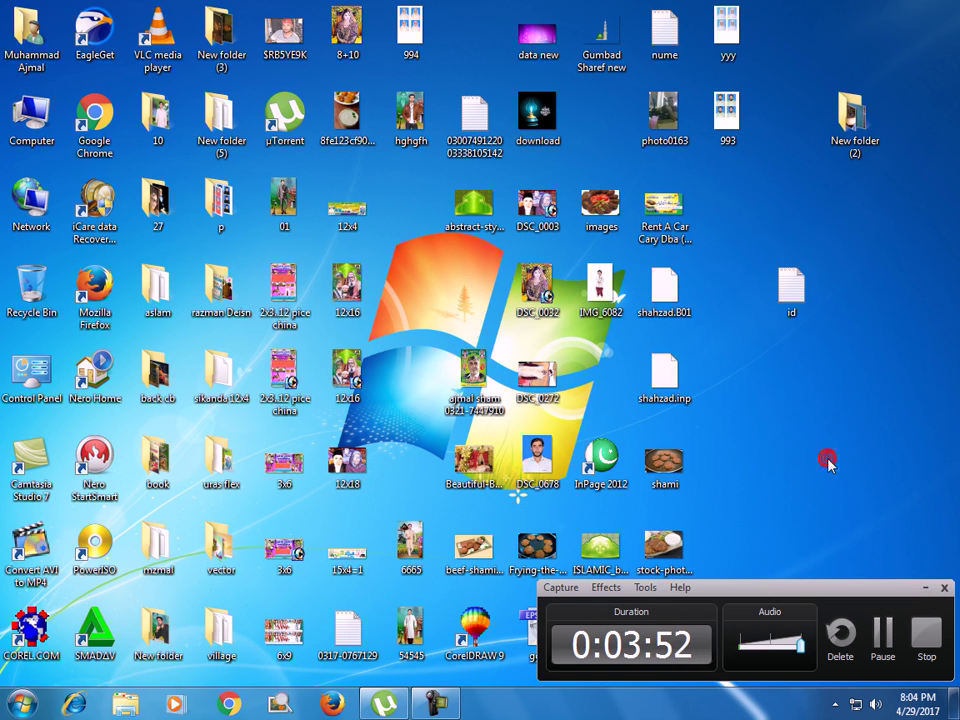